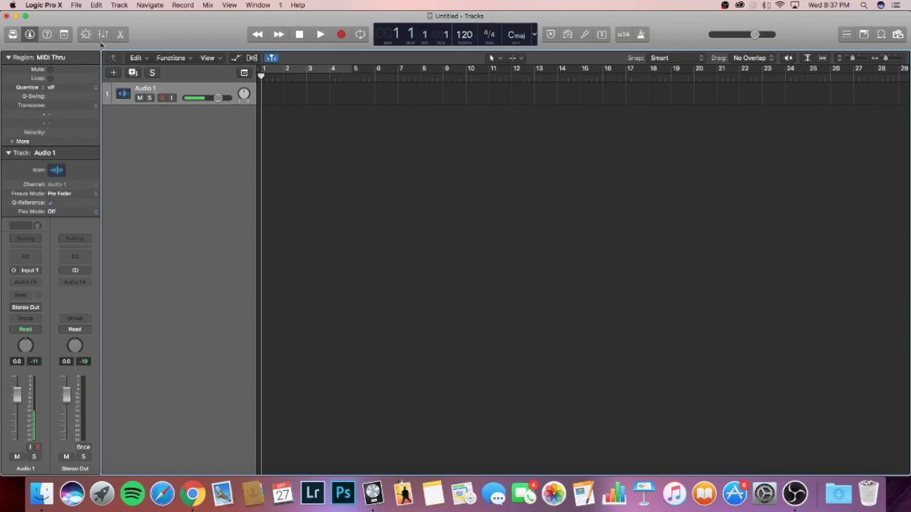
# - Check the Audio preferences: Scarlett 18i20 USB input and output with a 128-sample buffer, then close them
pyautogui.click(44, 6)
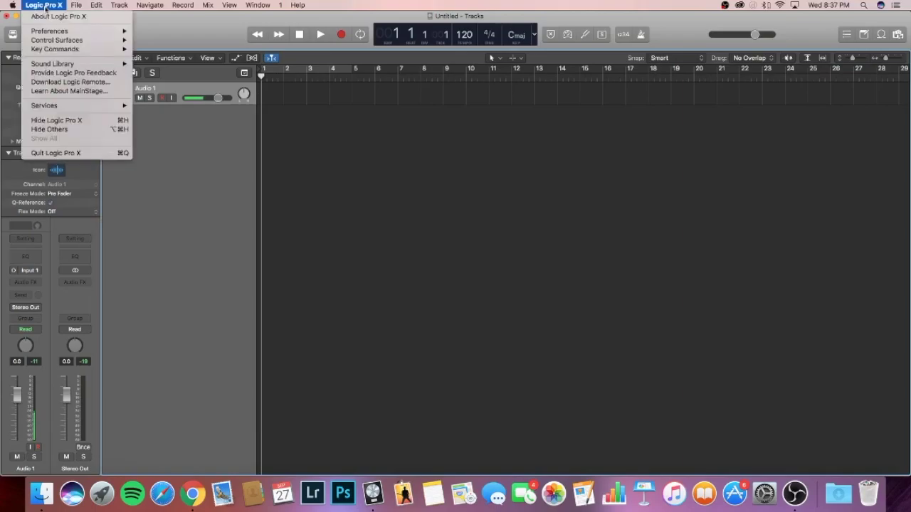
pyautogui.moveTo(50, 30)
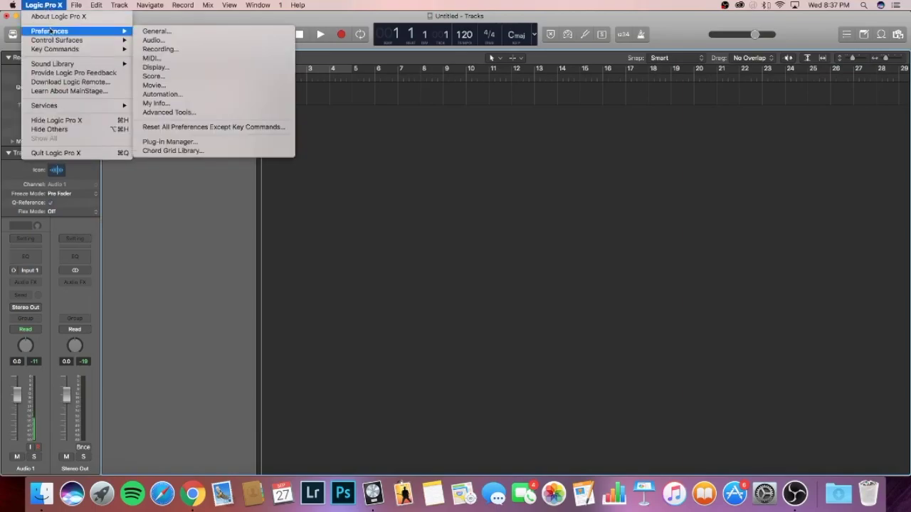
pyautogui.click(158, 41)
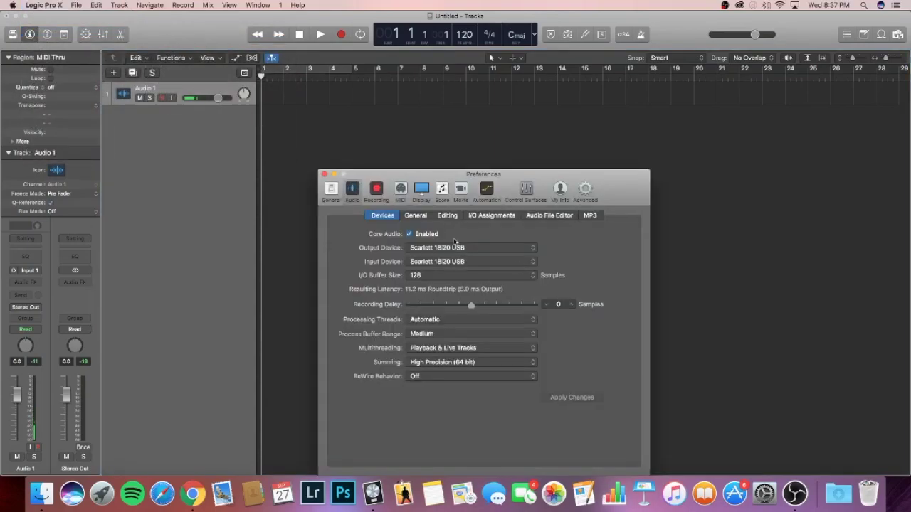
pyautogui.moveTo(482, 178); pyautogui.dragTo(418, 133)
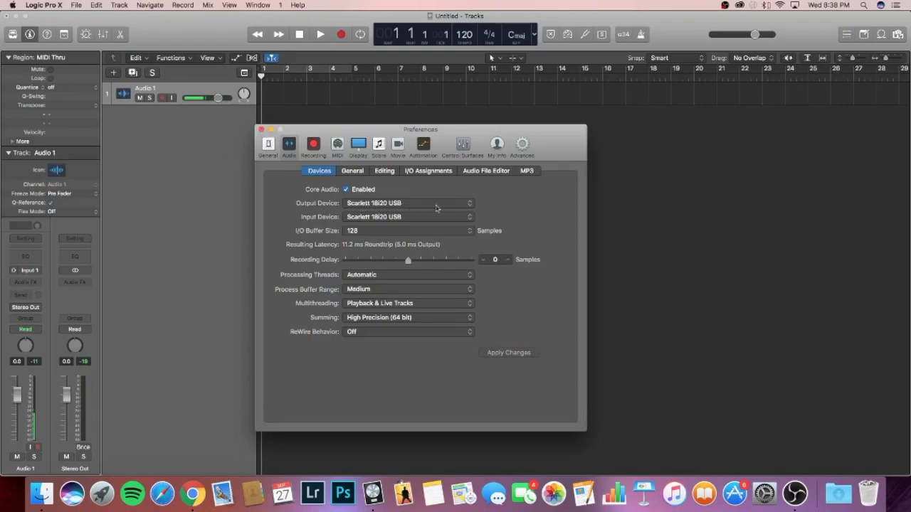
pyautogui.click(261, 130)
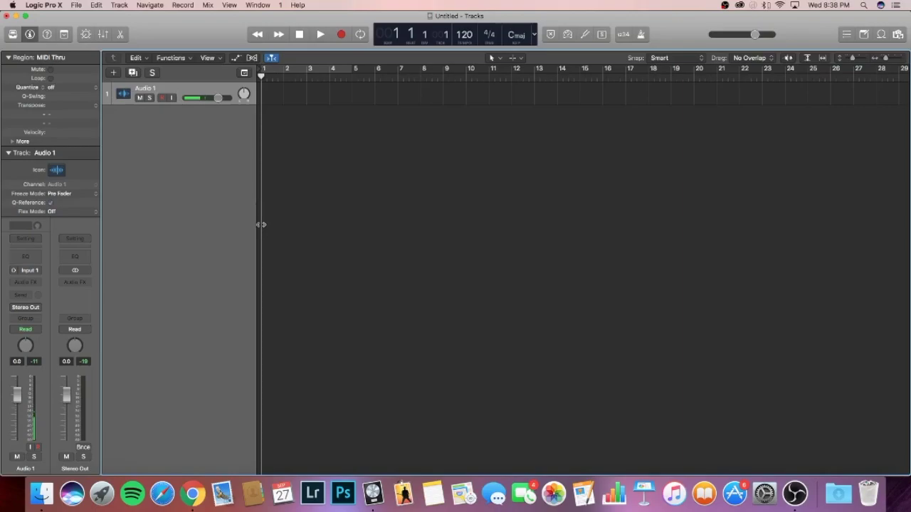
# - Arm Audio 1 and start recording a take onto it
pyautogui.click(162, 98)
pyautogui.click(341, 34)
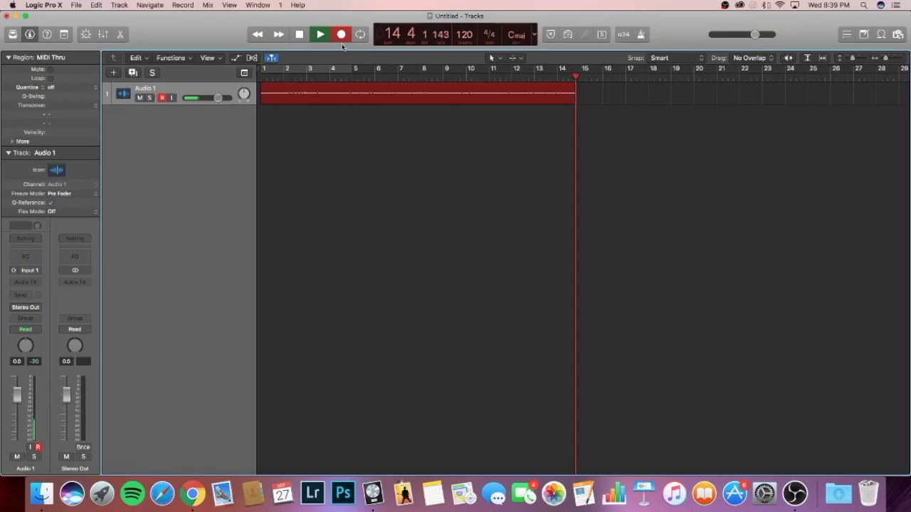
# - Stop recording, keeping region Untitled_1#02, and re-arm Audio 1
pyautogui.press('space')
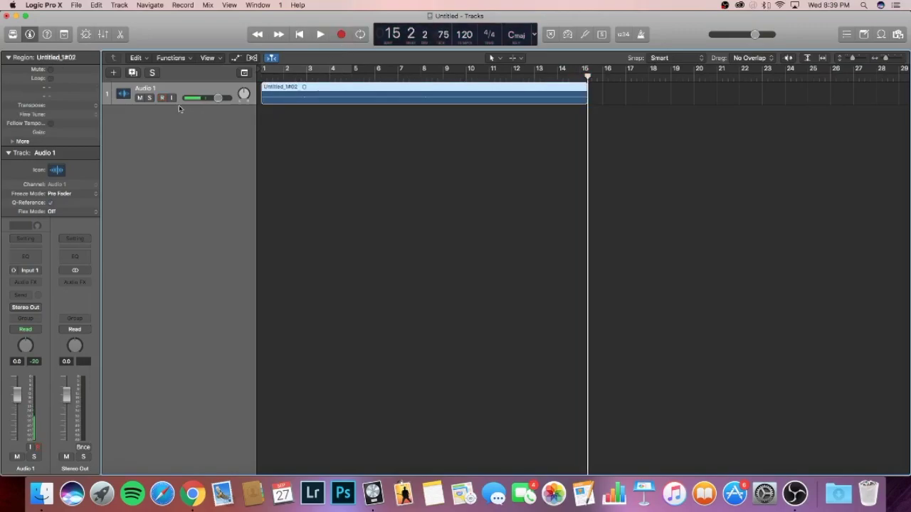
pyautogui.click(162, 97)
pyautogui.click(149, 99)
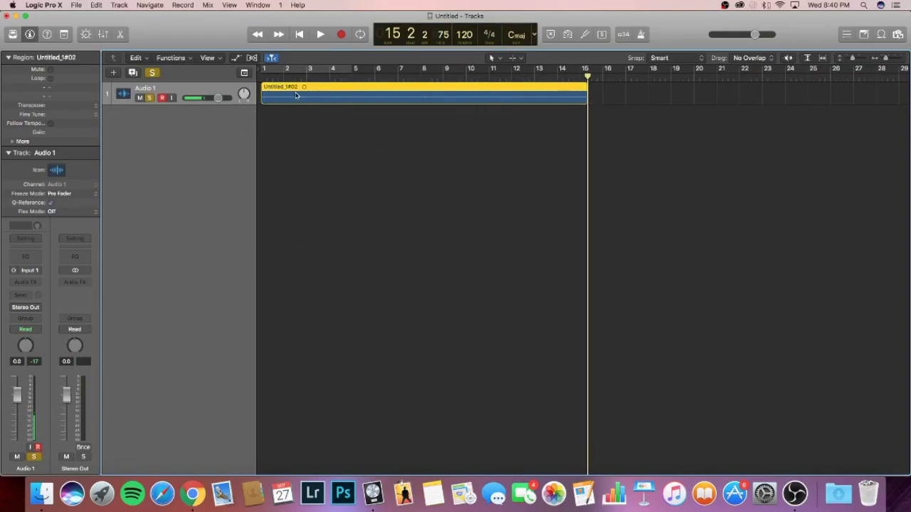
pyautogui.click(149, 98)
pyautogui.click(140, 99)
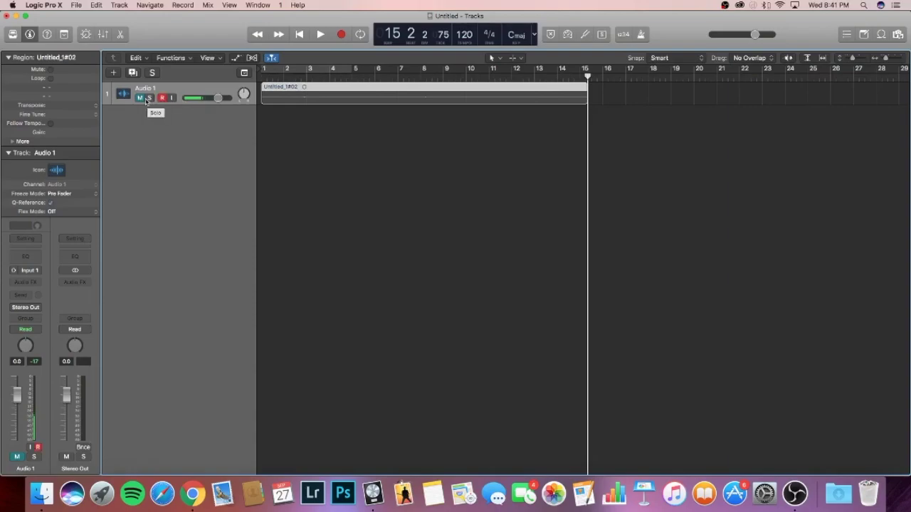
pyautogui.click(141, 98)
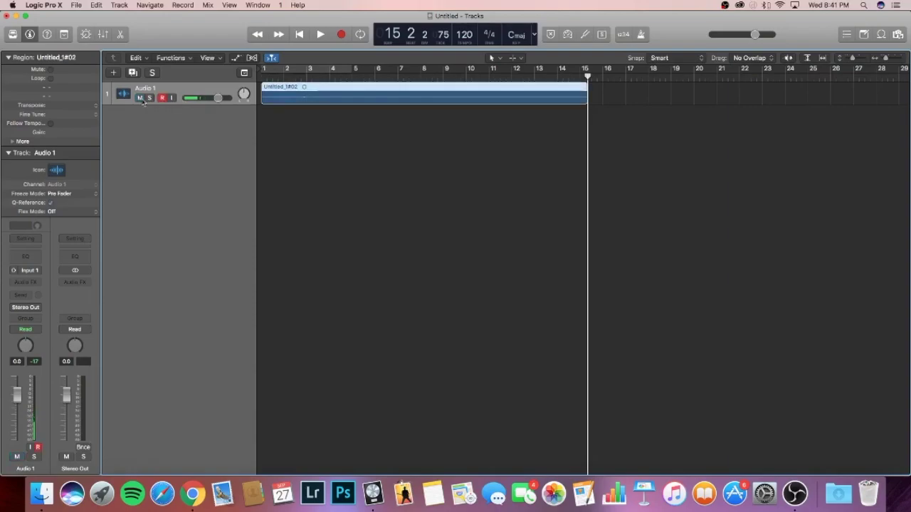
pyautogui.click(27, 271)
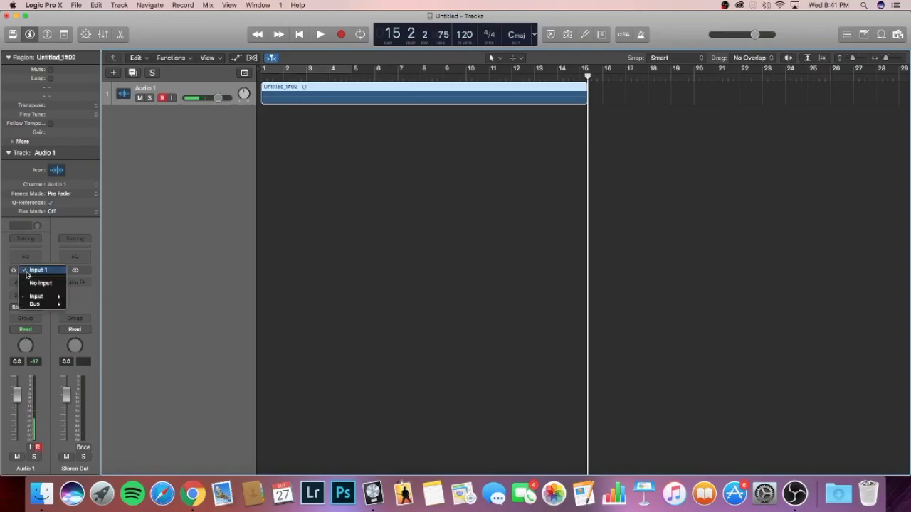
pyautogui.click(170, 270)
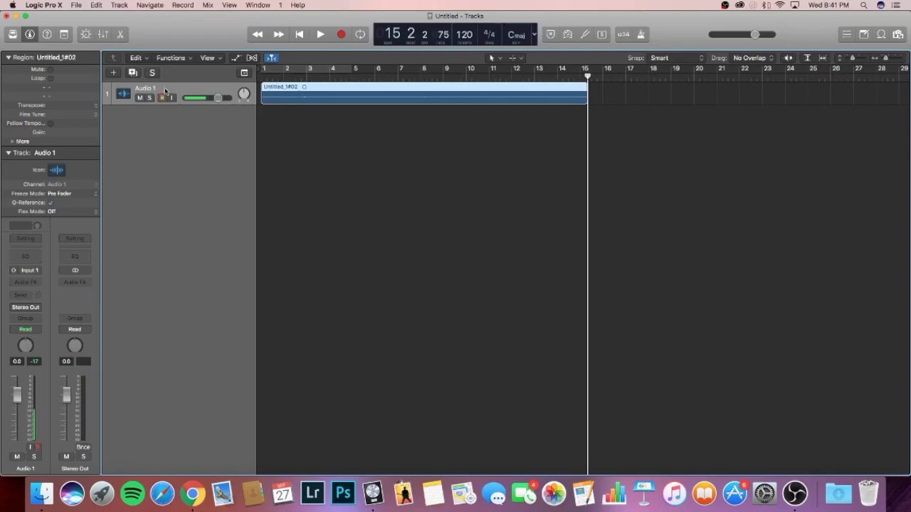
# - Create 3 new audio tracks (Audio 2–4) below Audio 1, then select Audio 1
pyautogui.click(116, 74)
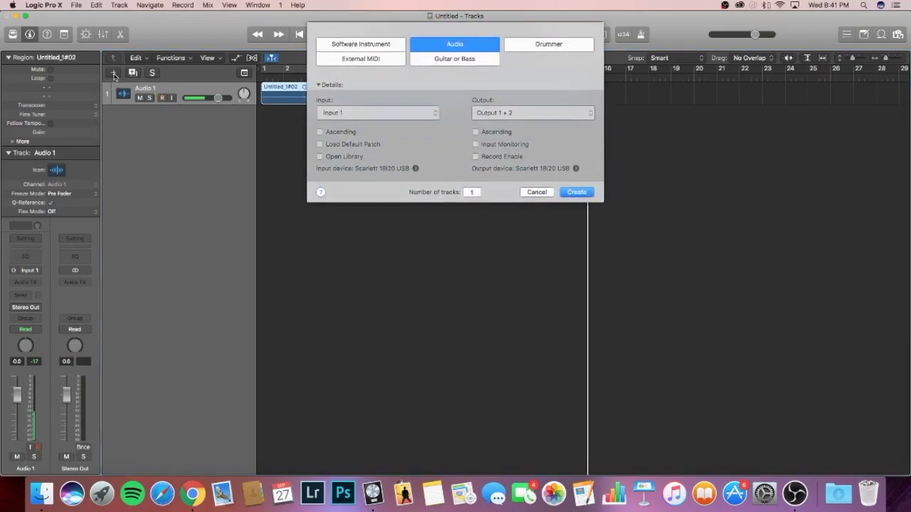
pyautogui.doubleClick(472, 192)
pyautogui.write('3')
pyautogui.press('Return')
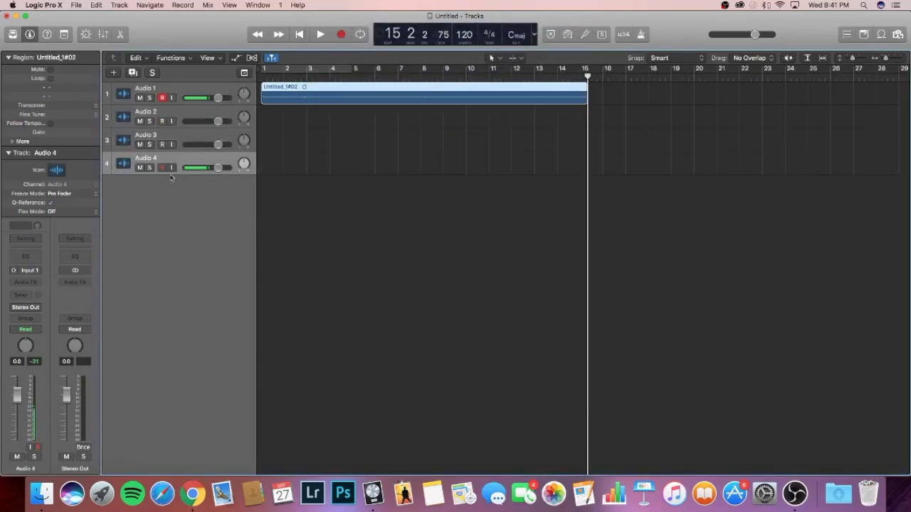
pyautogui.click(175, 88)
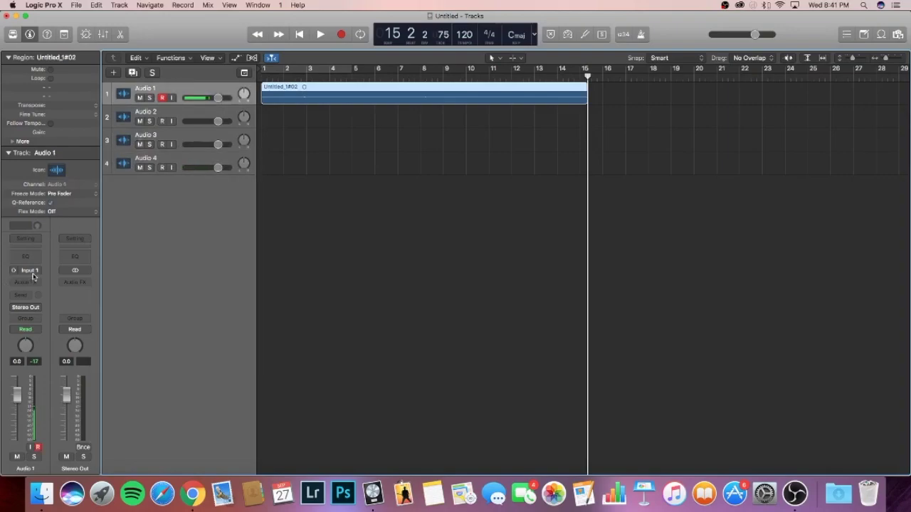
# - Set the inputs of Audio 2, Audio 3 and Audio 4 to Input 2, Input 3 and Input 4
pyautogui.click(178, 121)
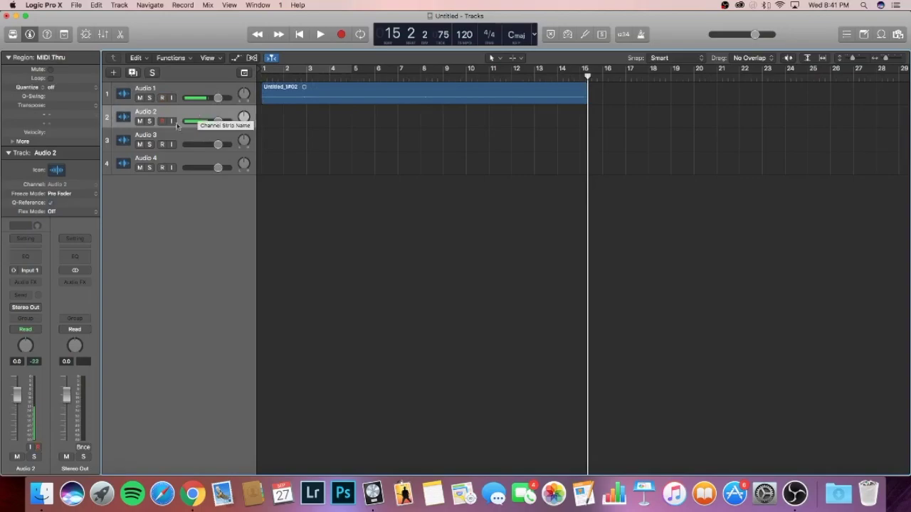
pyautogui.click(32, 271)
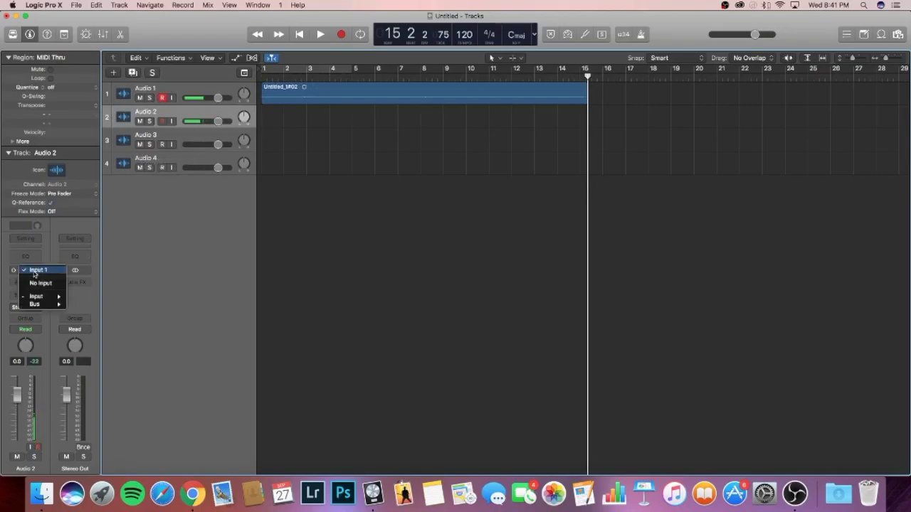
pyautogui.moveTo(40, 300)
pyautogui.click(87, 304)
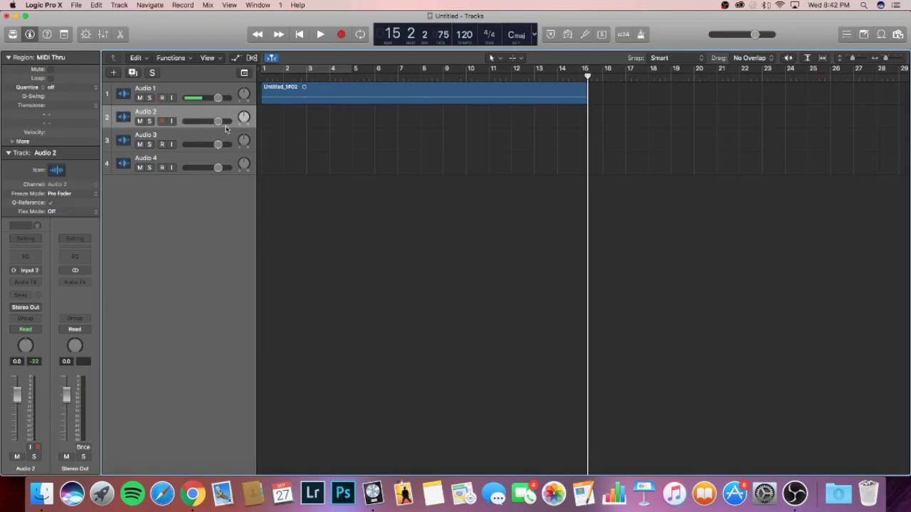
pyautogui.click(185, 138)
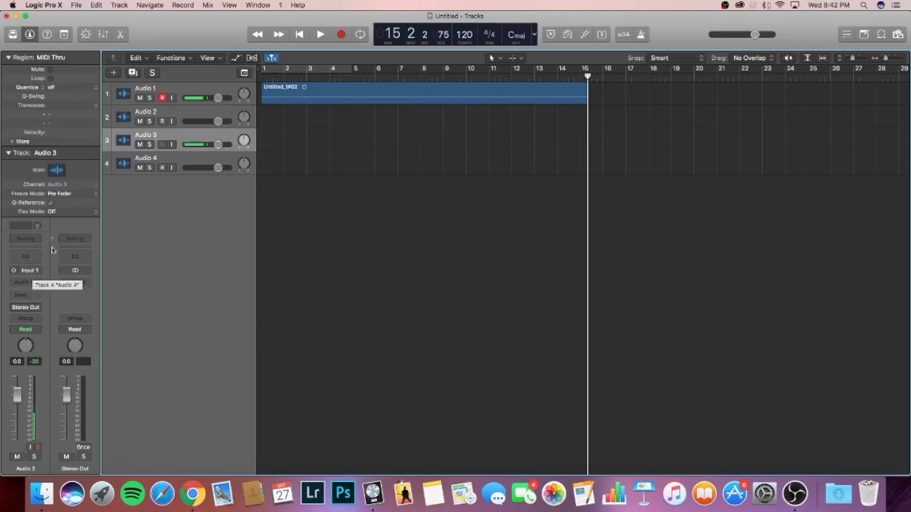
pyautogui.click(33, 274)
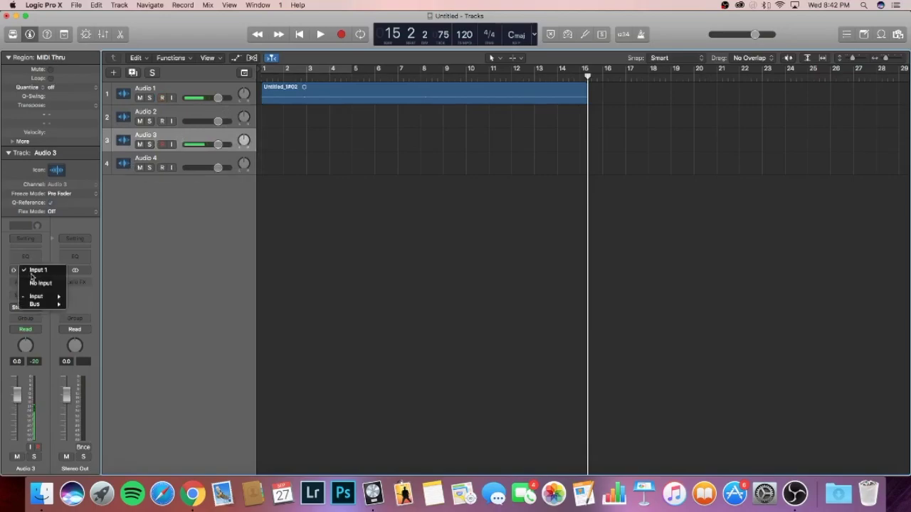
pyautogui.moveTo(33, 292)
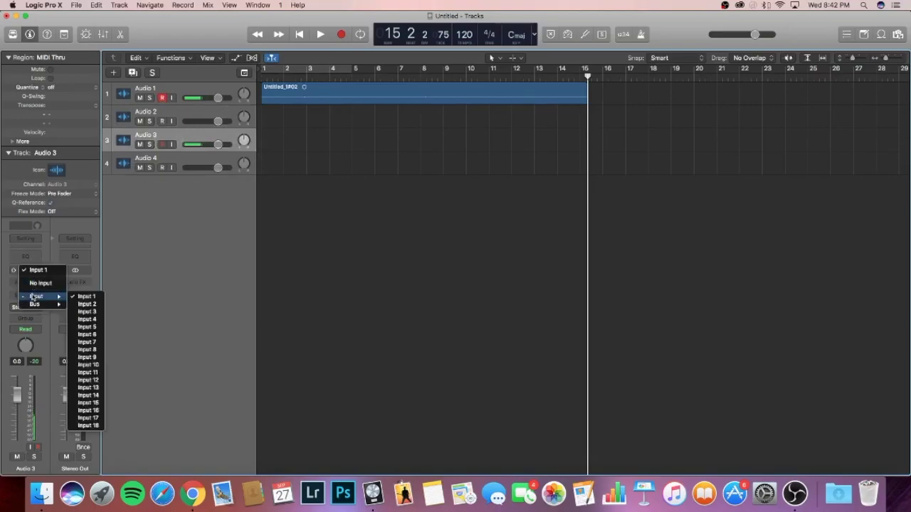
pyautogui.click(84, 315)
pyautogui.click(181, 165)
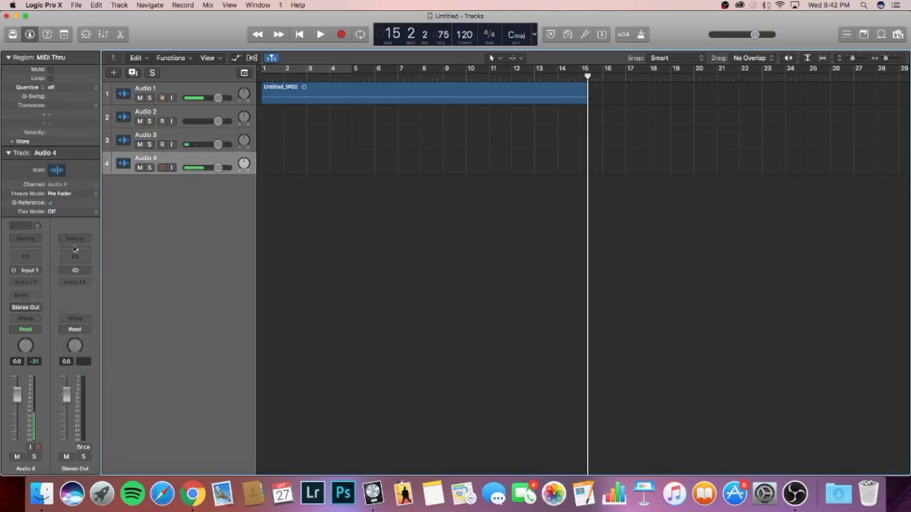
pyautogui.click(33, 272)
pyautogui.moveTo(37, 296)
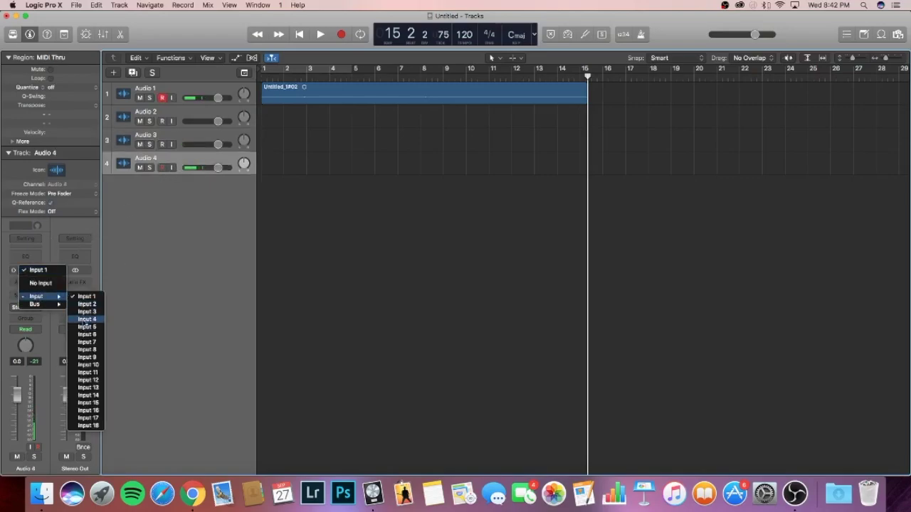
pyautogui.click(167, 226)
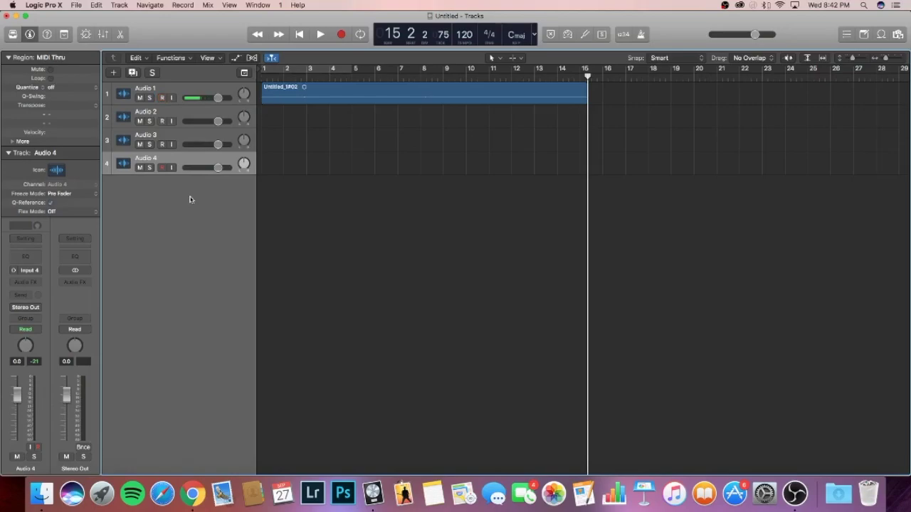
# - Select Audio 1 through Audio 4 in turn to verify each track's input
pyautogui.click(172, 87)
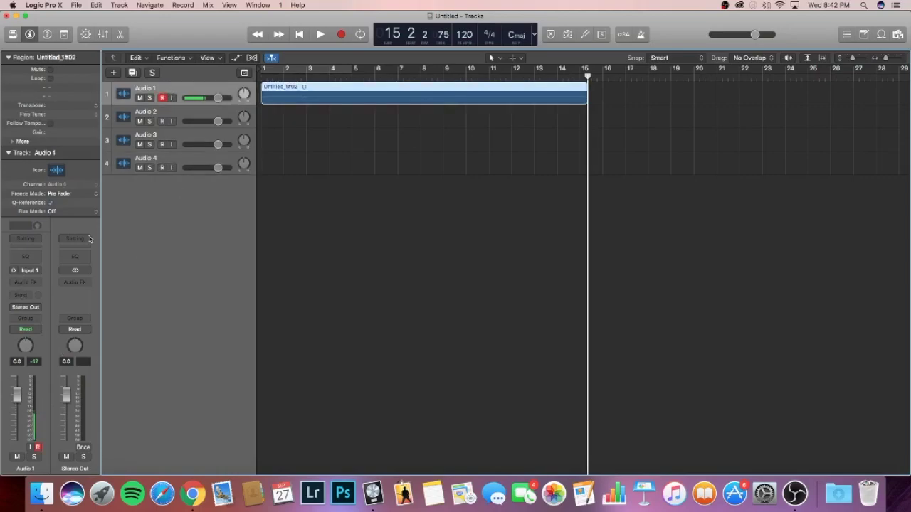
pyautogui.click(191, 118)
pyautogui.click(183, 139)
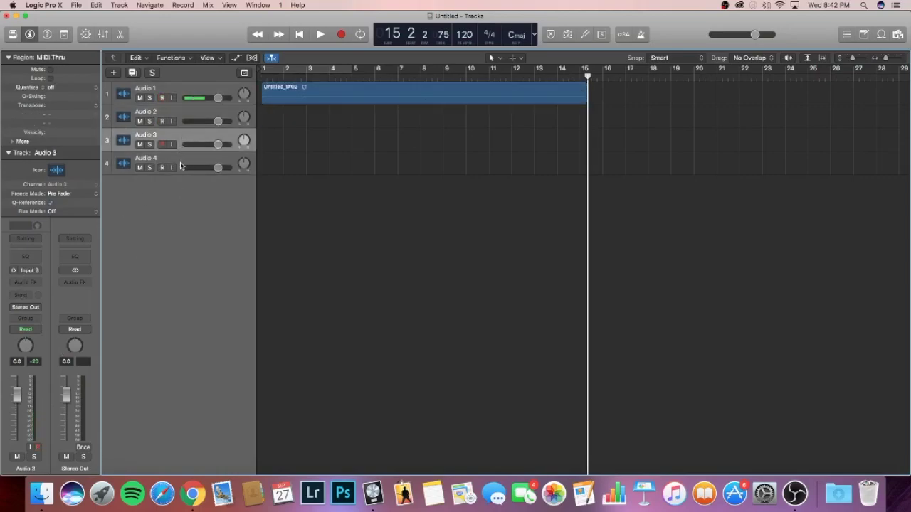
pyautogui.click(180, 166)
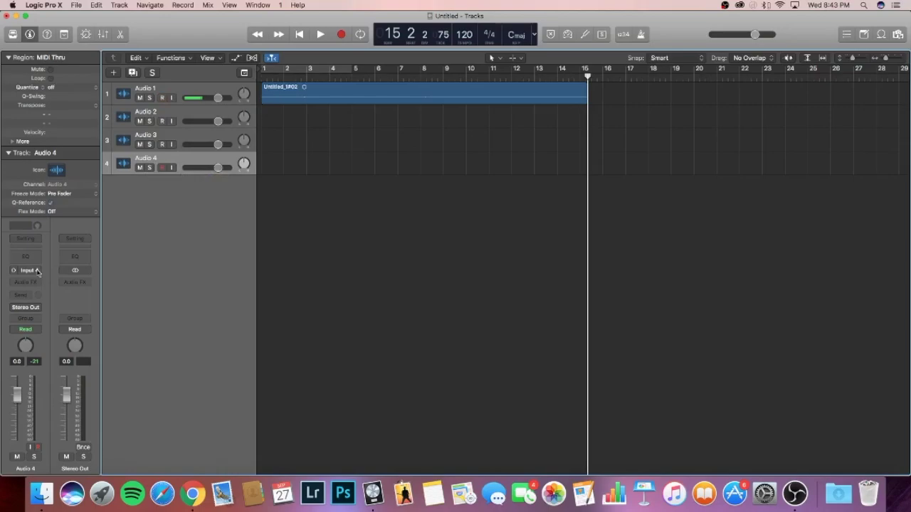
# - Arm Audio 2, 3 and 4 alongside Audio 1 and start recording all four tracks
pyautogui.click(219, 92)
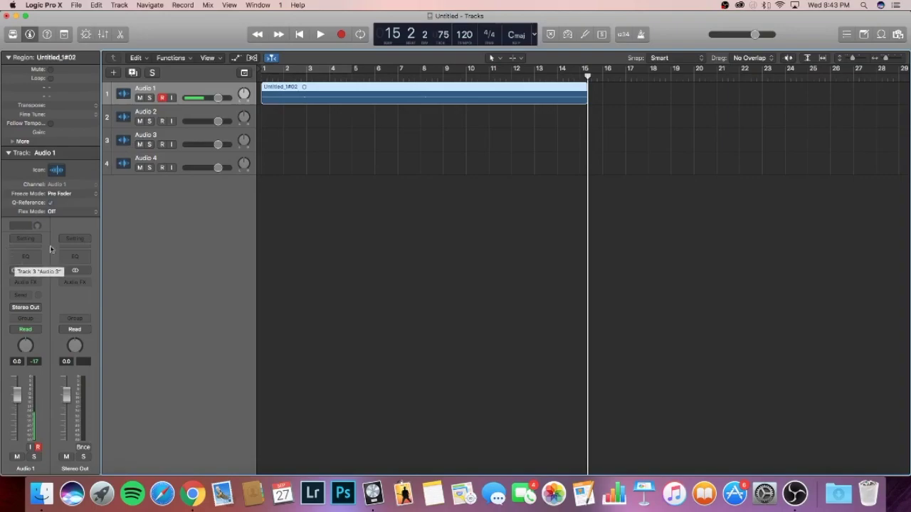
pyautogui.hscroll(1, 155, 146)
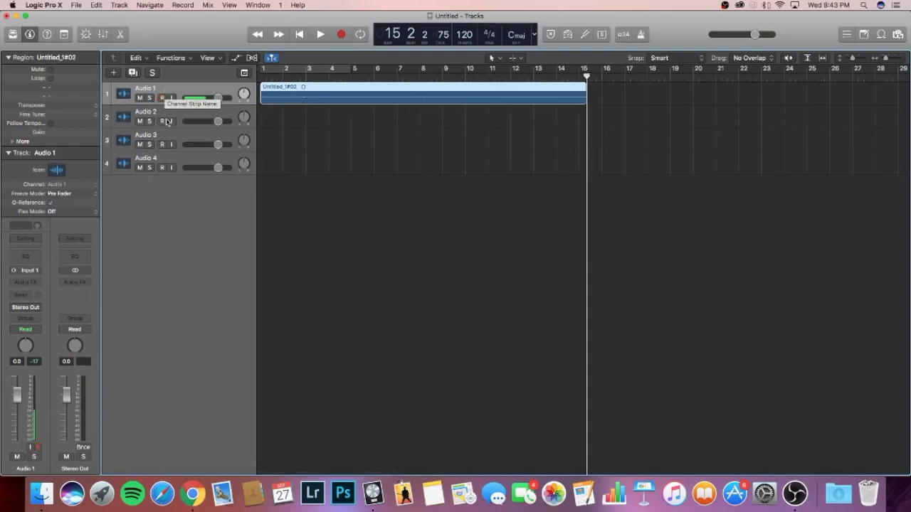
pyautogui.click(163, 121)
pyautogui.click(162, 144)
pyautogui.click(162, 168)
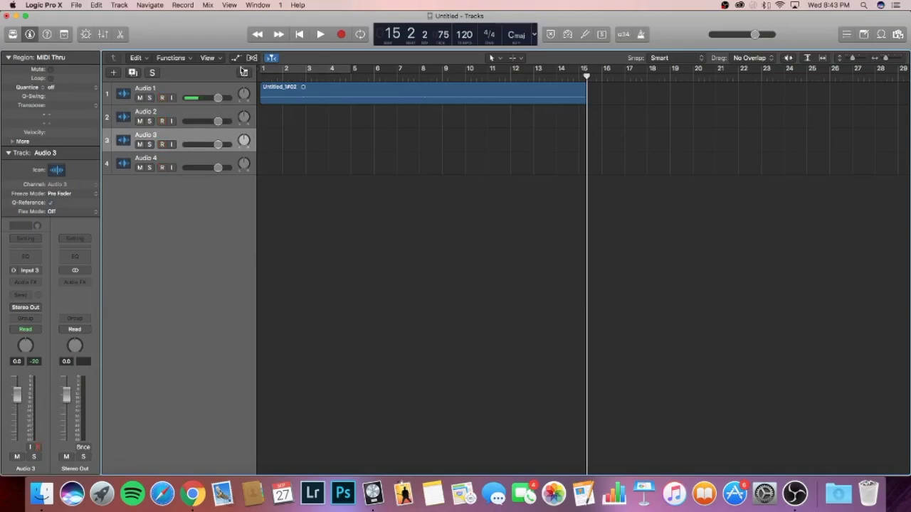
pyautogui.press('r')
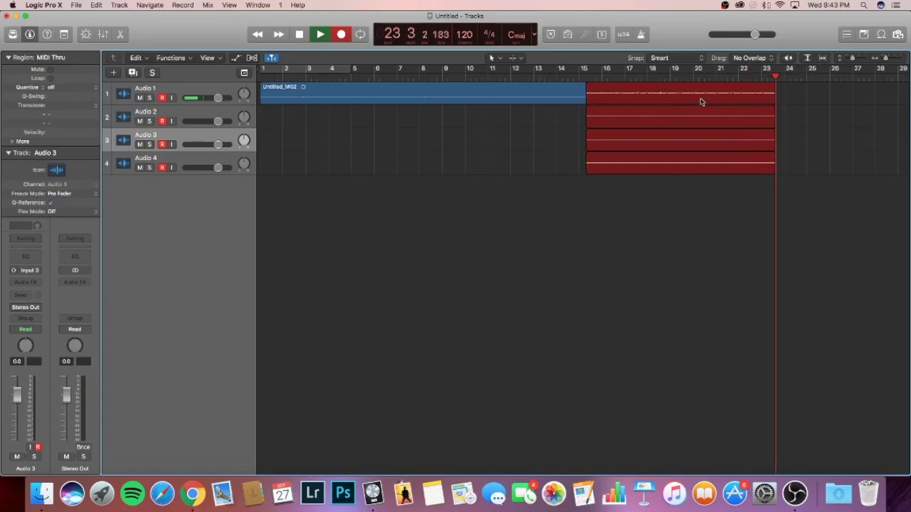
# - Stop recording, keeping the four new takes spanning bars 15–23
pyautogui.press('space')
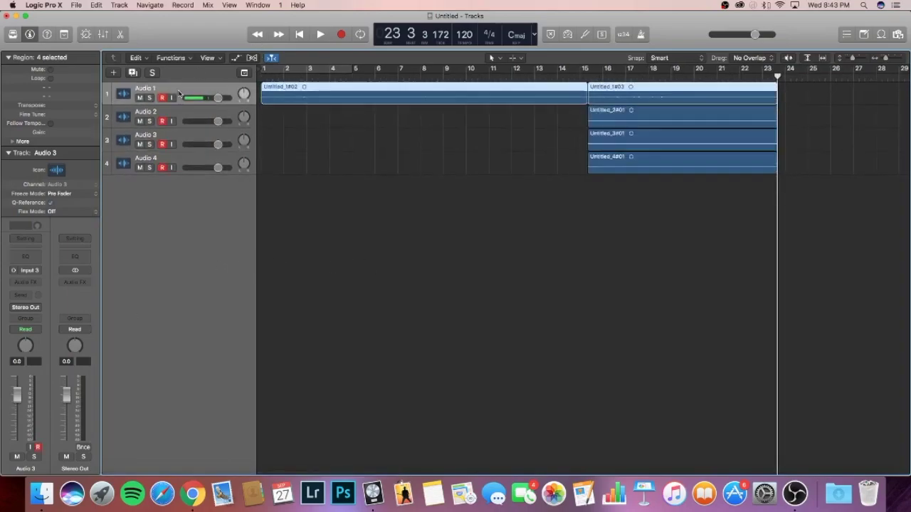
pyautogui.click(213, 87)
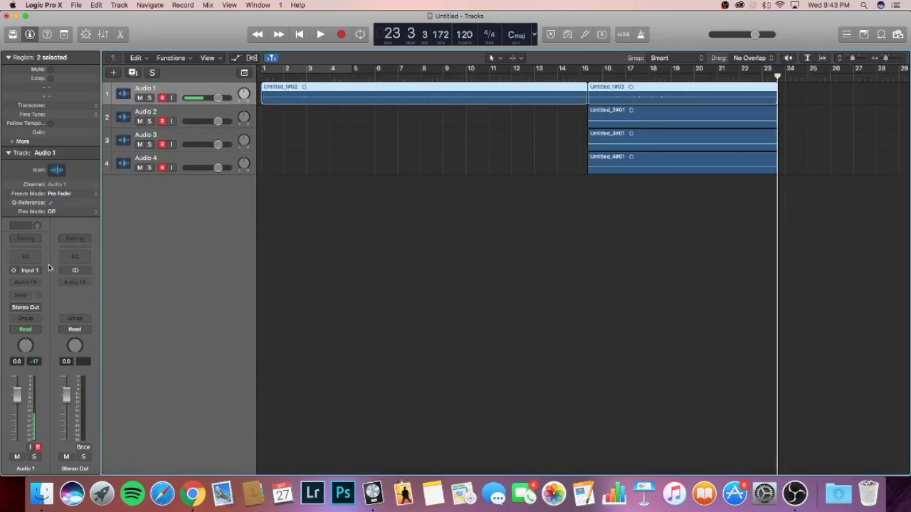
pyautogui.click(36, 282)
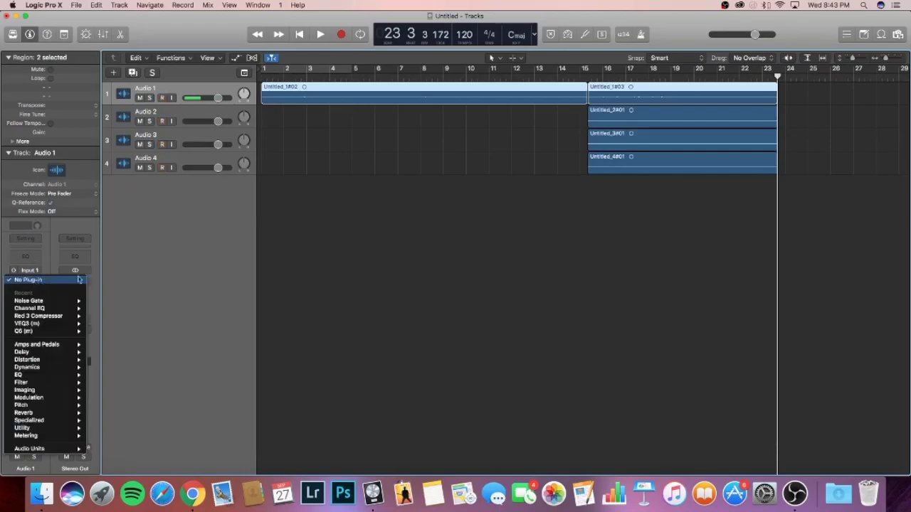
pyautogui.click(153, 280)
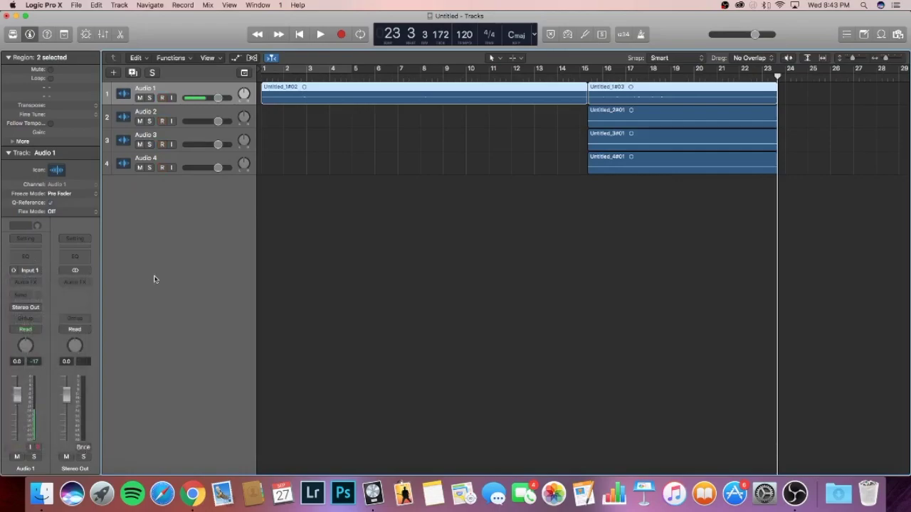
pyautogui.click(39, 282)
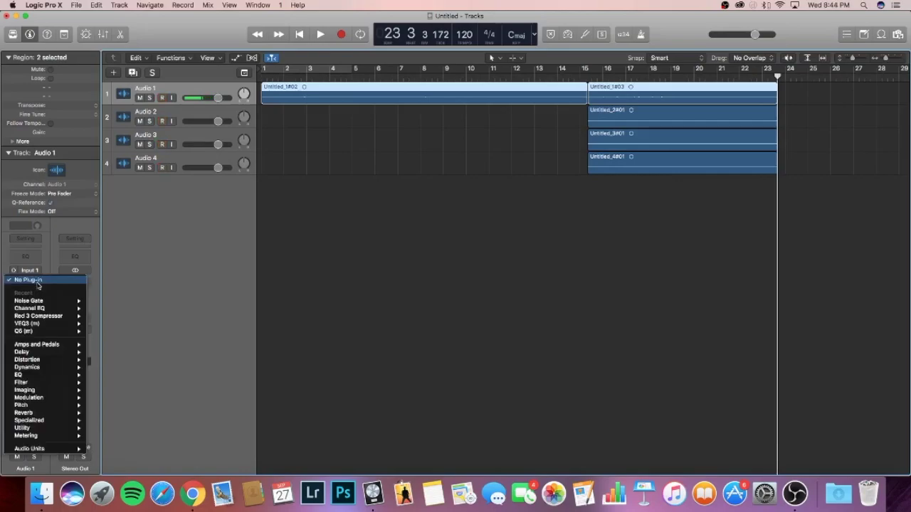
pyautogui.click(172, 290)
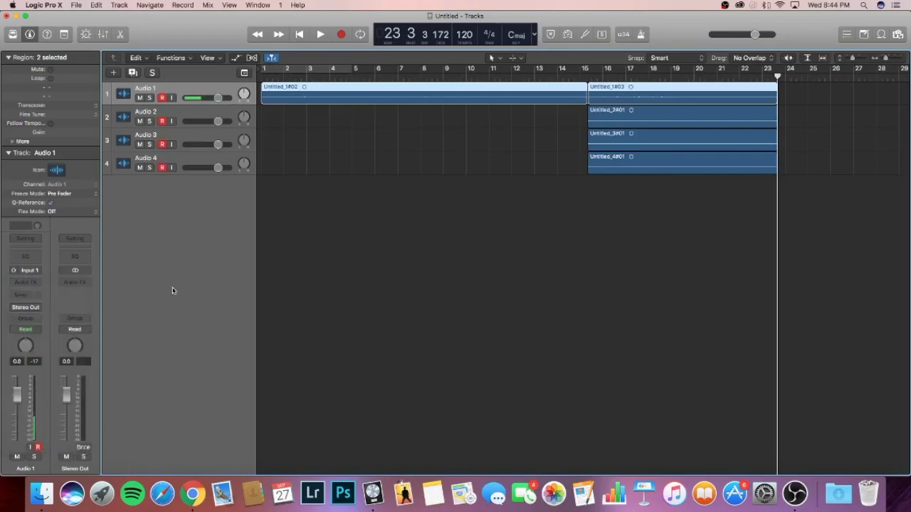
pyautogui.click(21, 285)
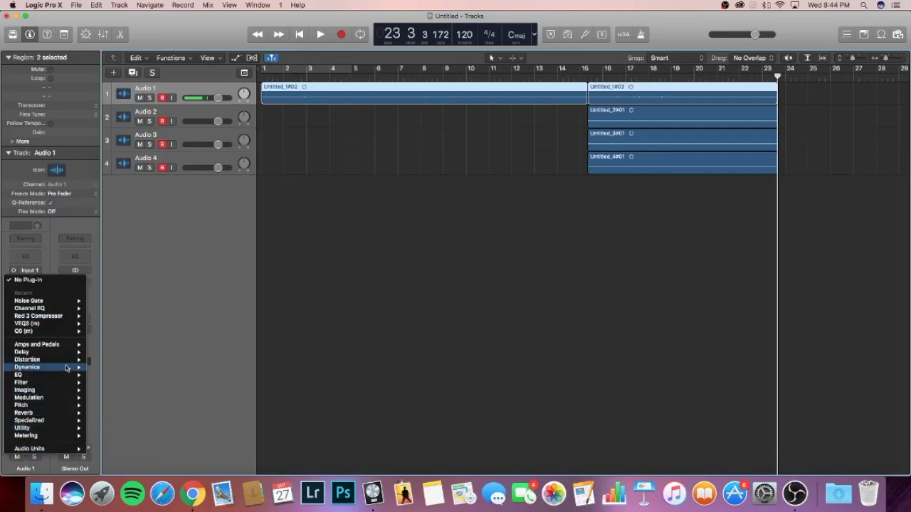
pyautogui.moveTo(67, 368)
pyautogui.click(193, 324)
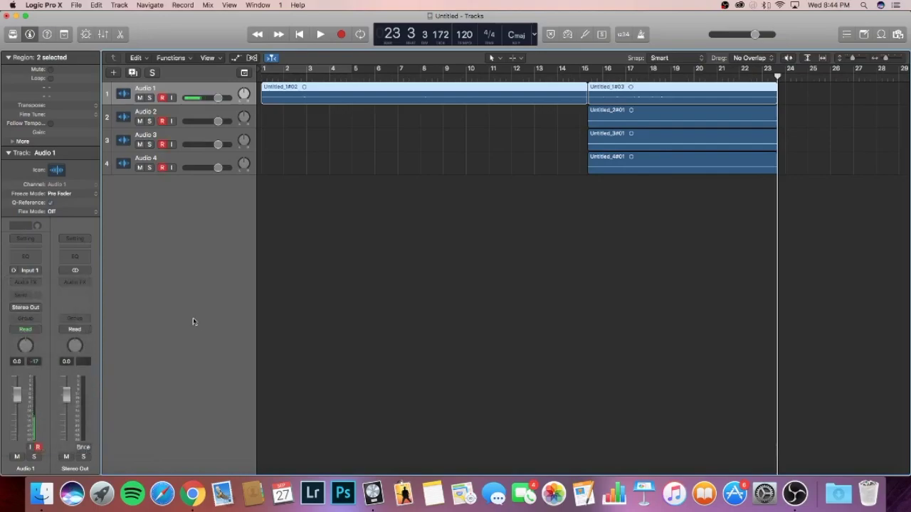
pyautogui.click(28, 281)
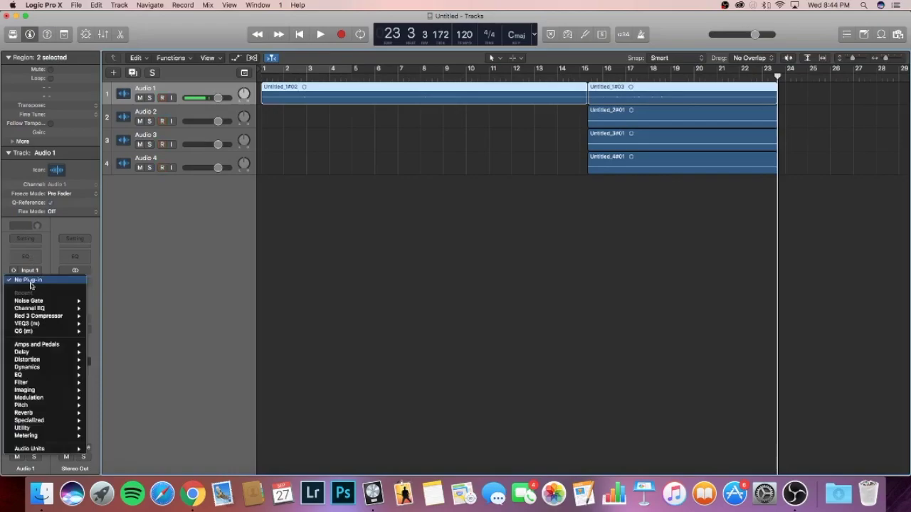
pyautogui.click(148, 268)
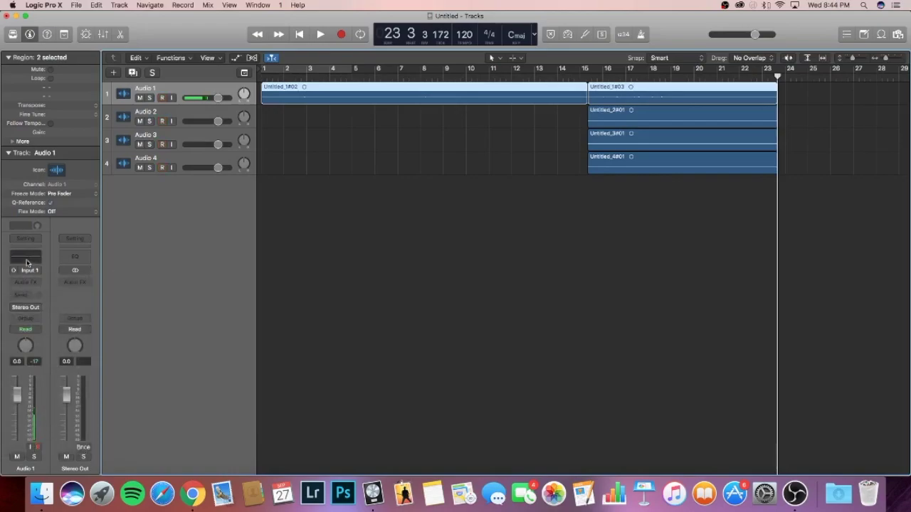
pyautogui.click(27, 262)
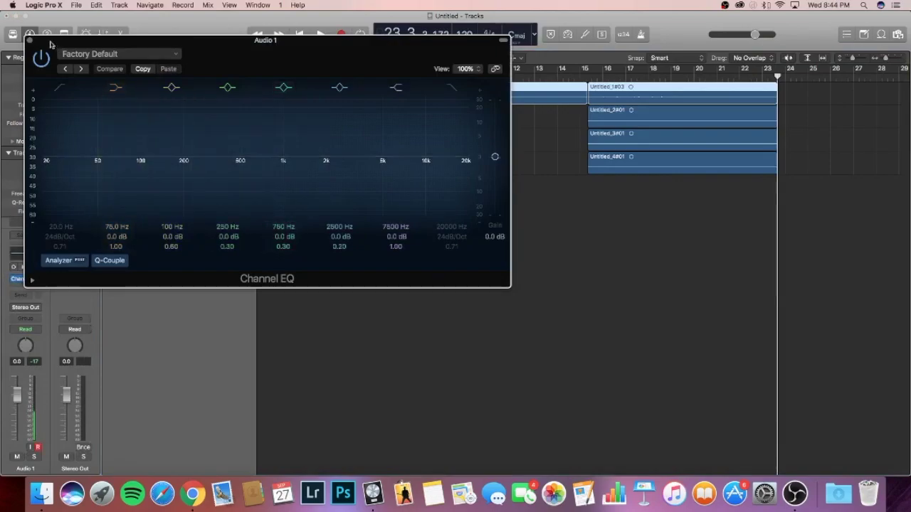
pyautogui.moveTo(50, 45); pyautogui.dragTo(272, 96)
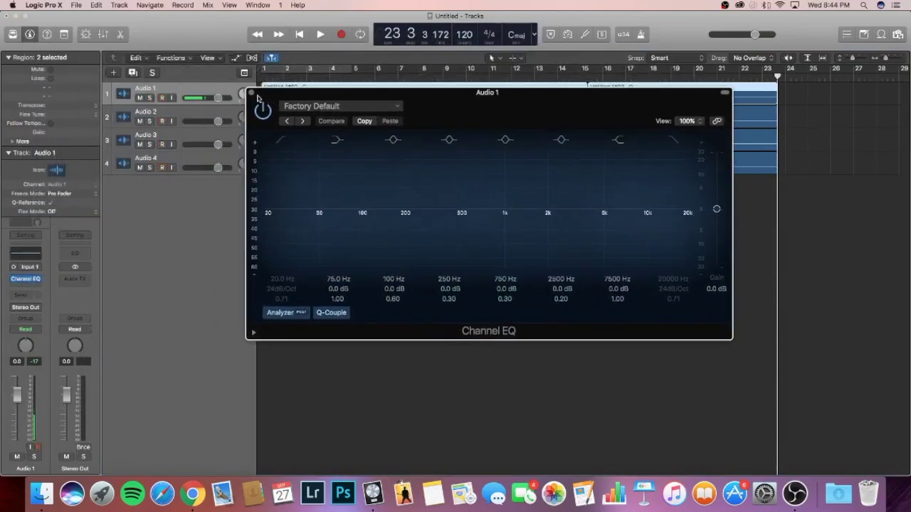
pyautogui.click(253, 95)
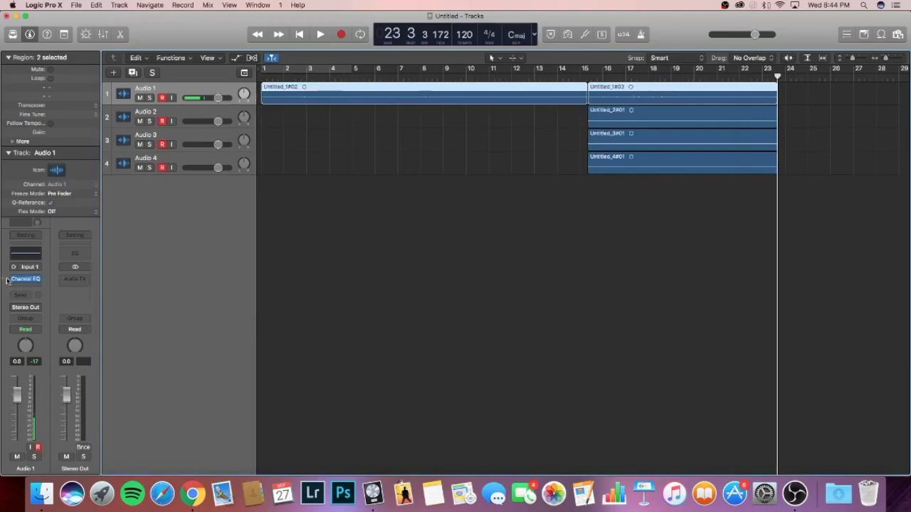
pyautogui.click(38, 279)
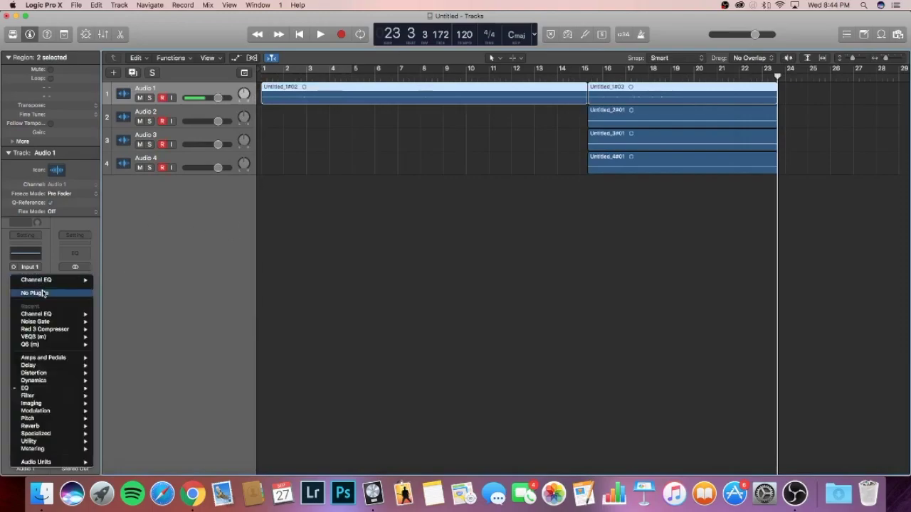
pyautogui.click(35, 293)
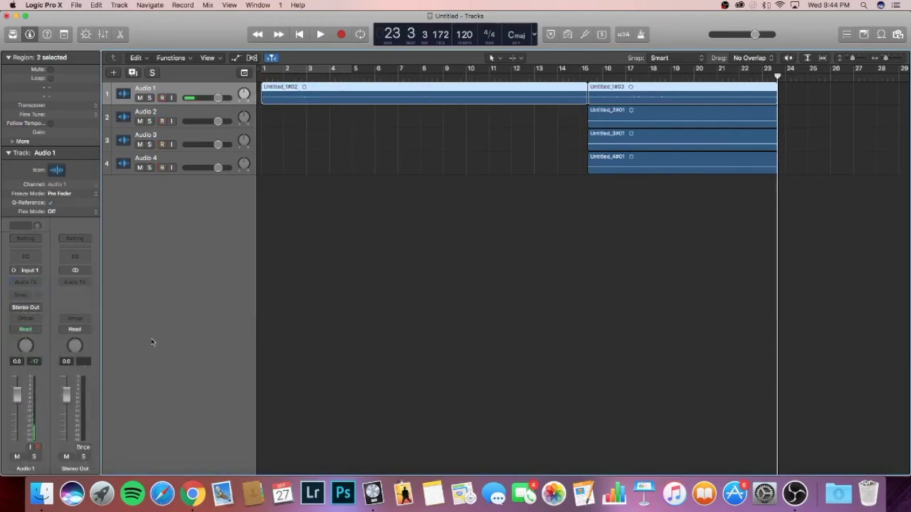
pyautogui.click(26, 283)
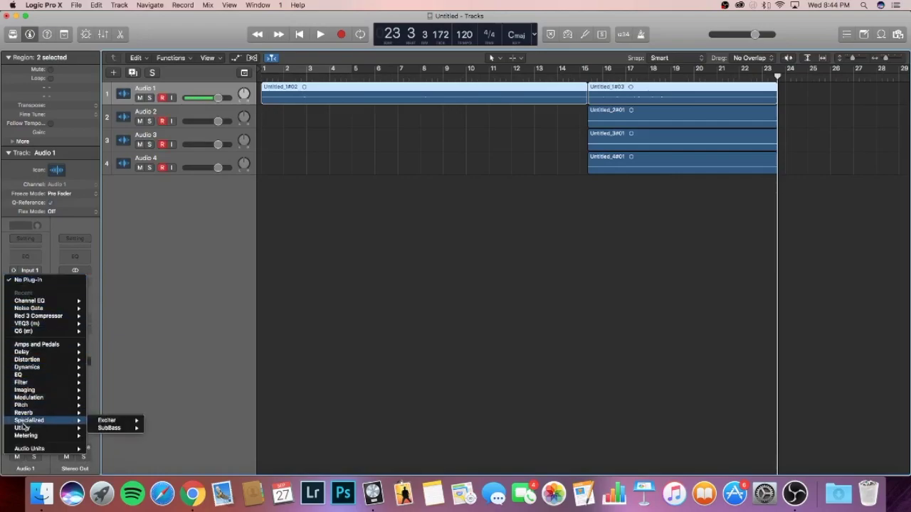
pyautogui.moveTo(26, 368)
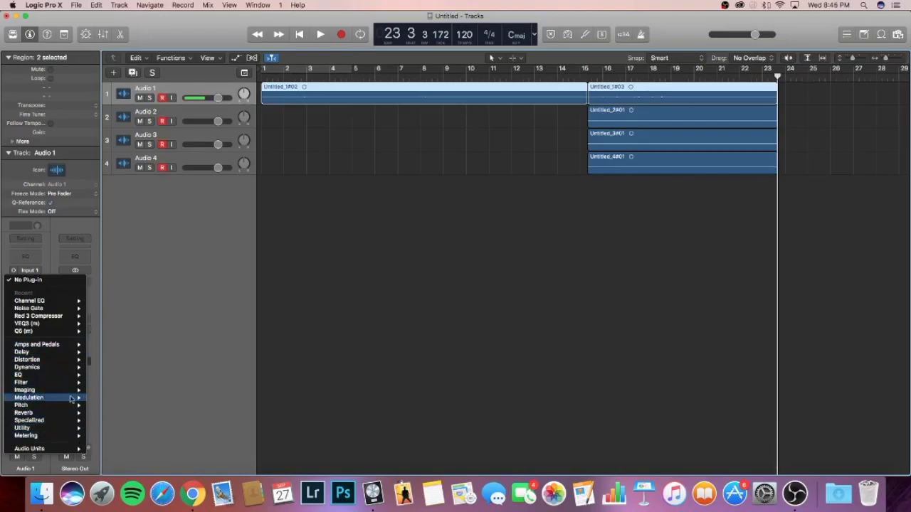
pyautogui.moveTo(53, 399)
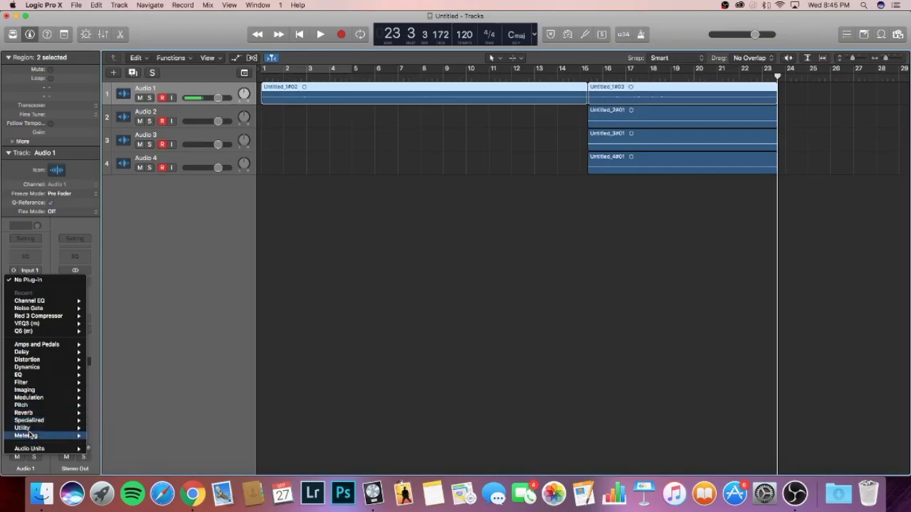
pyautogui.moveTo(30, 448)
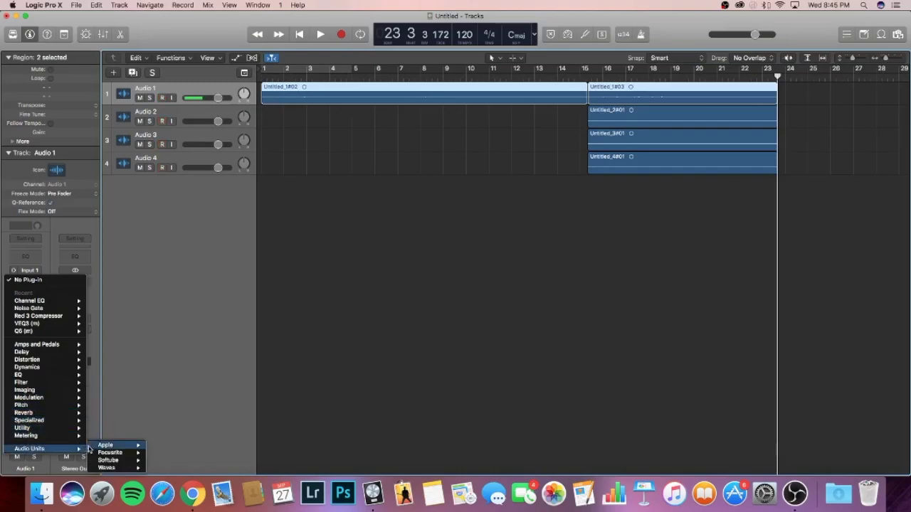
pyautogui.moveTo(110, 468)
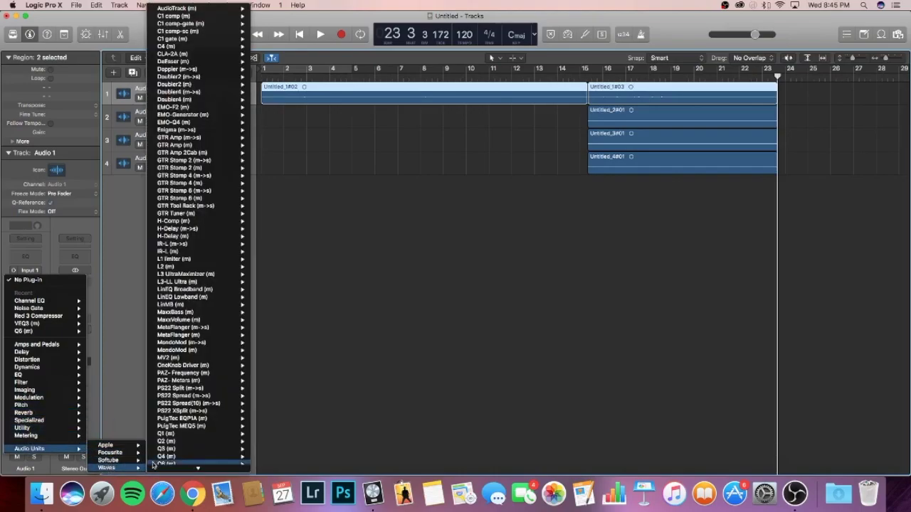
pyautogui.moveTo(189, 175)
pyautogui.scroll(-10, 189, 175)
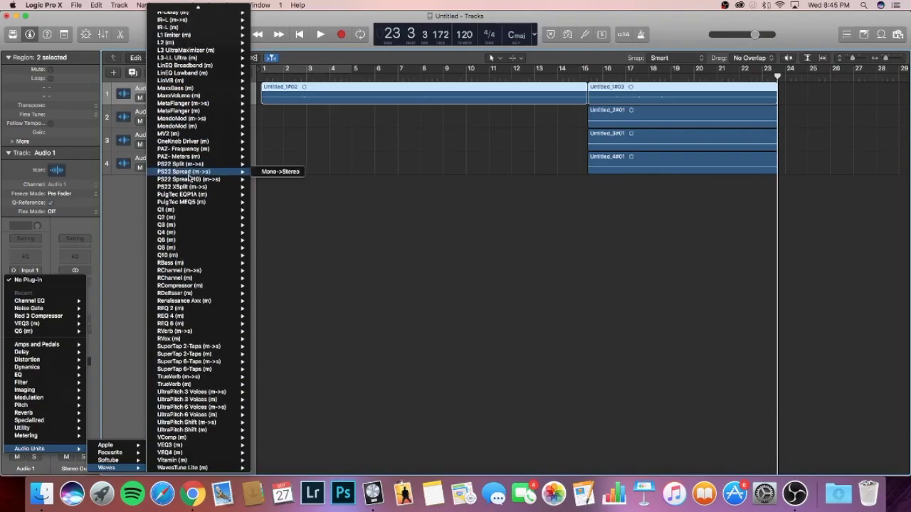
pyautogui.scroll(10, 189, 176)
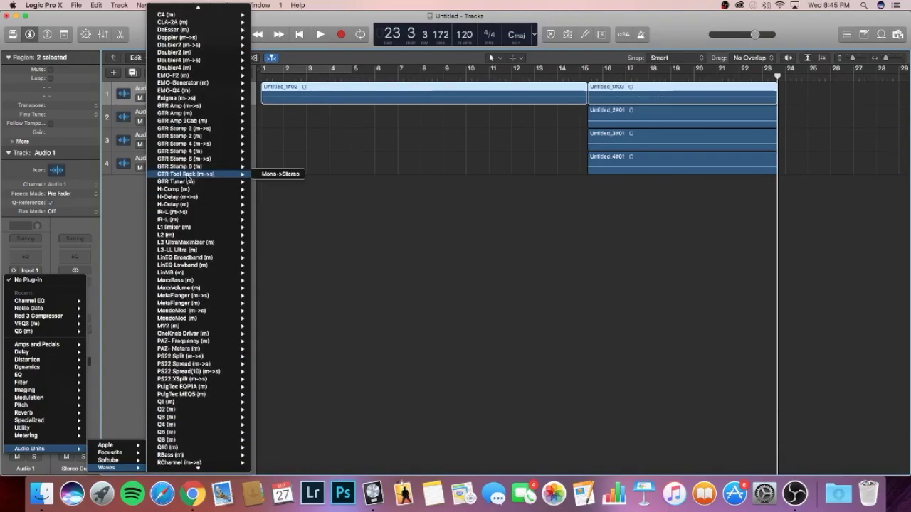
pyautogui.moveTo(197, 132)
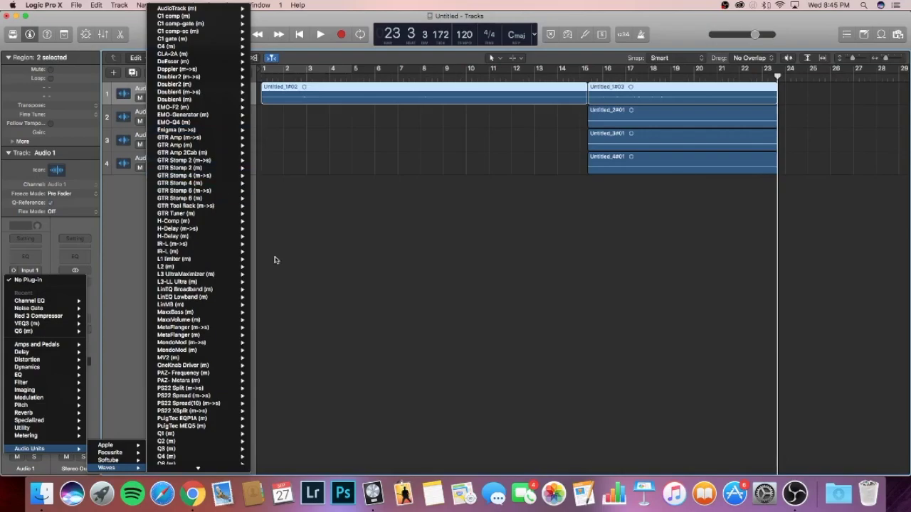
pyautogui.scroll(-10, 178, 340)
pyautogui.moveTo(178, 339)
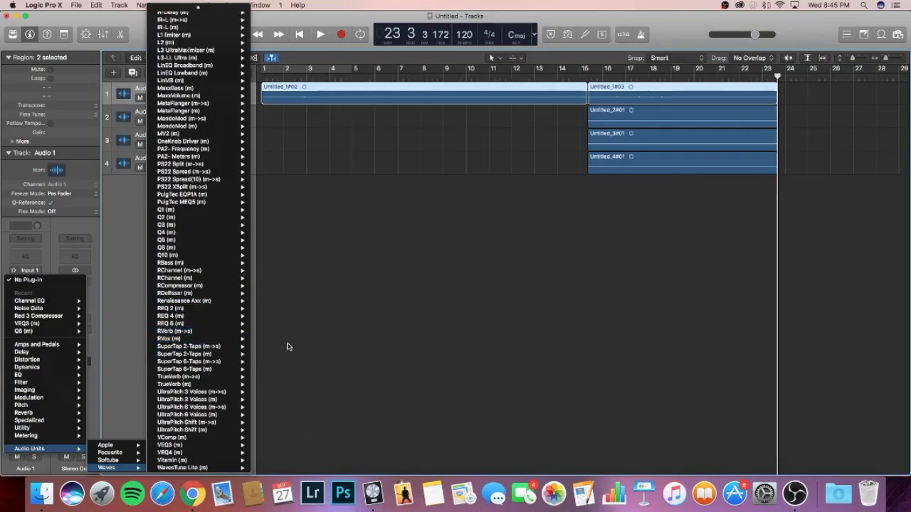
pyautogui.moveTo(222, 456)
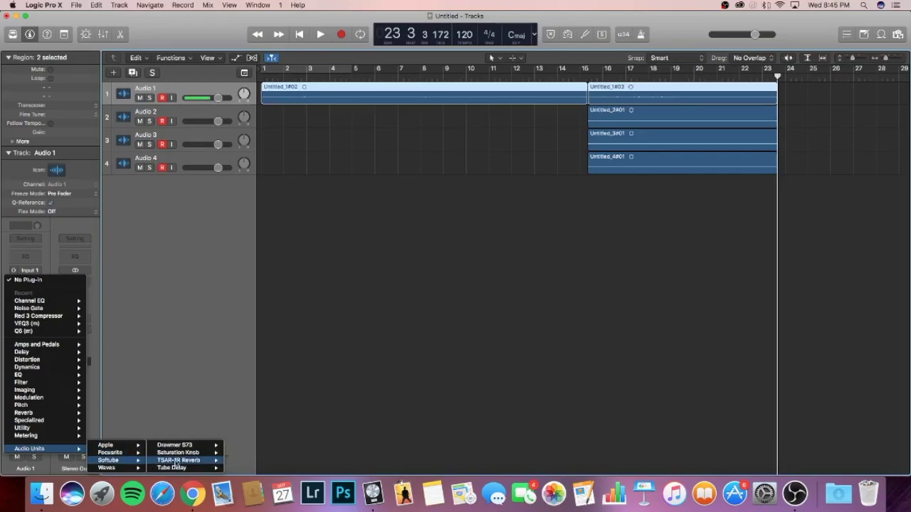
pyautogui.moveTo(180, 463)
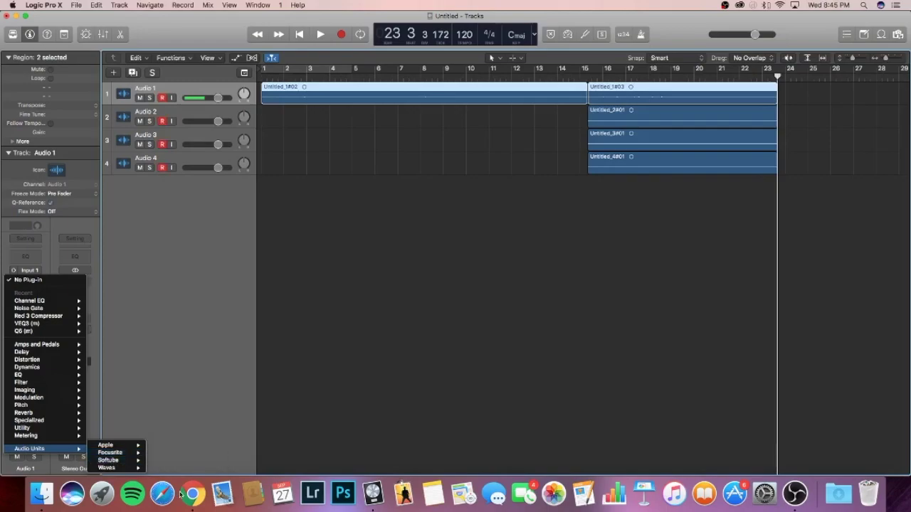
pyautogui.click(250, 378)
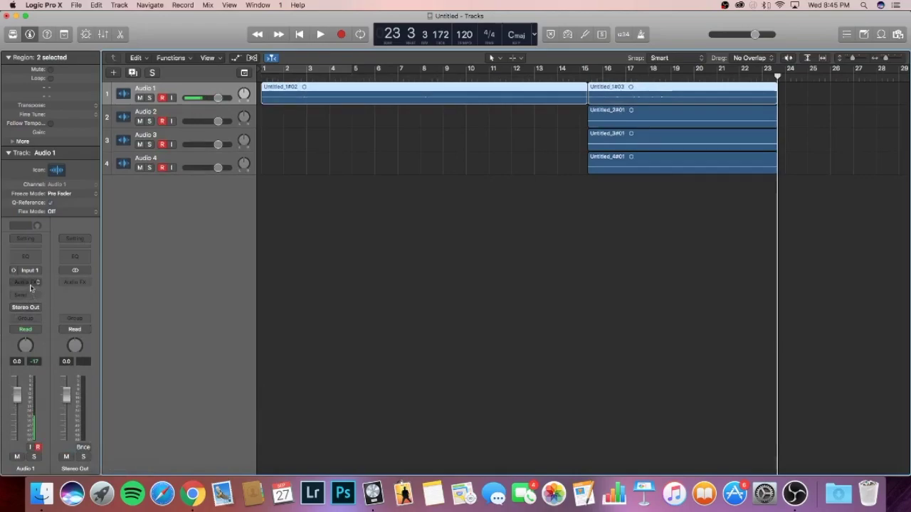
# - Open and dismiss Audio 1's Audio FX plug-in list twice without adding any effect
pyautogui.click(31, 287)
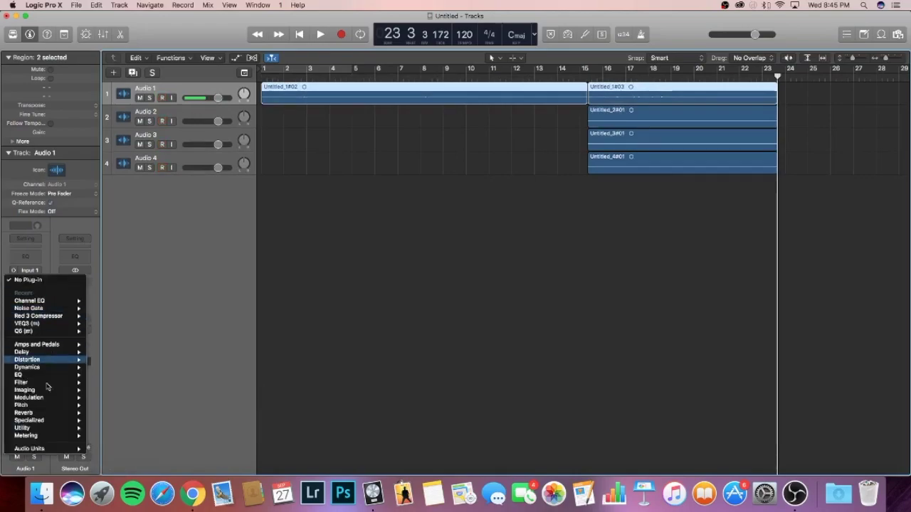
pyautogui.moveTo(66, 450)
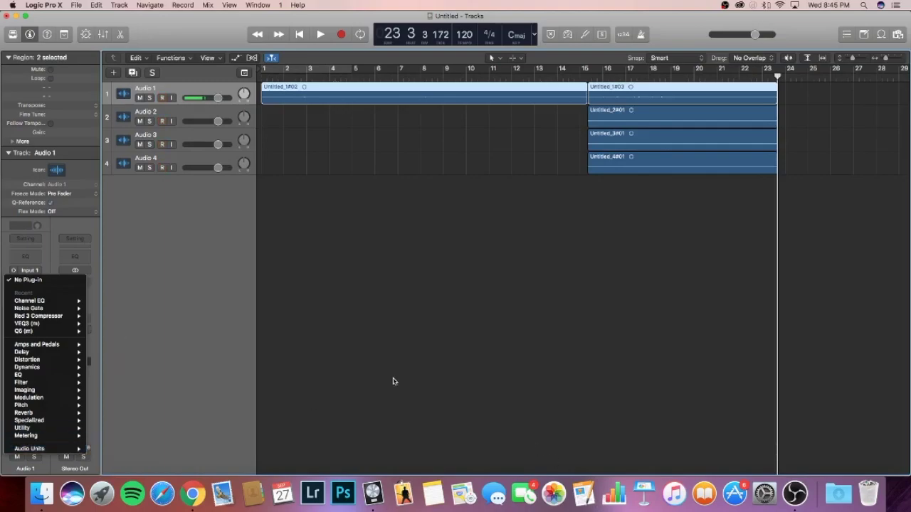
pyautogui.click(371, 373)
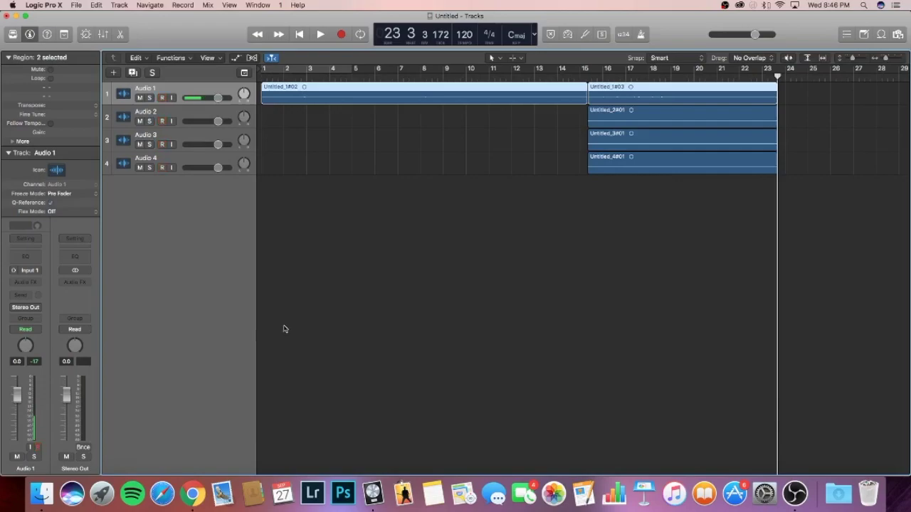
pyautogui.click(38, 285)
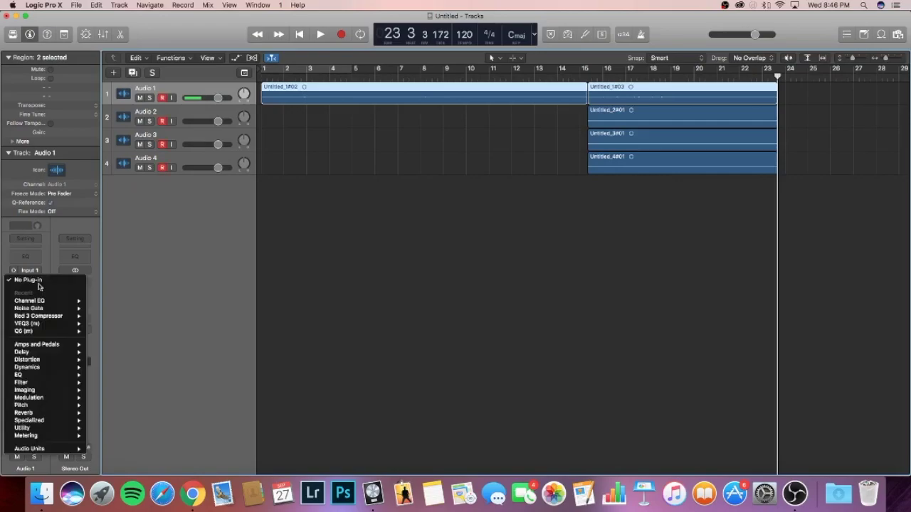
pyautogui.click(315, 340)
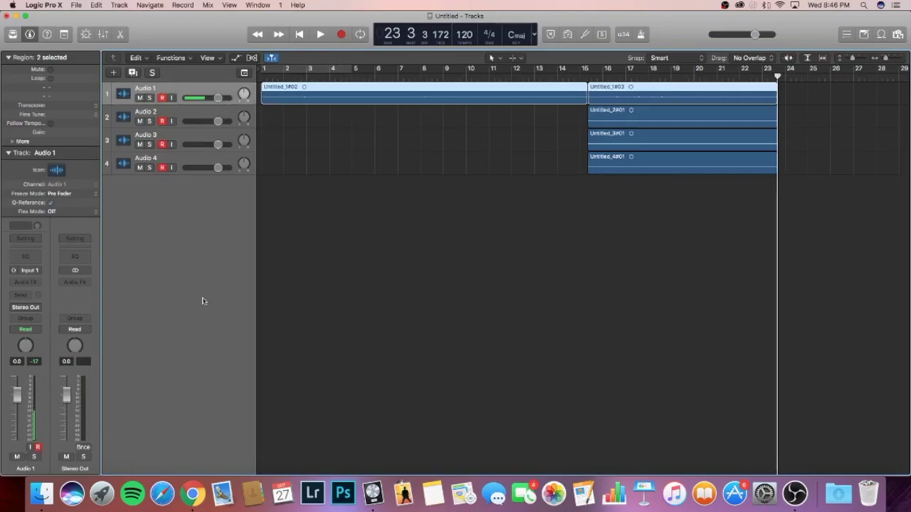
# - Create a Classic Electric Piano software instrument track as track 2, below Audio 1
pyautogui.click(115, 73)
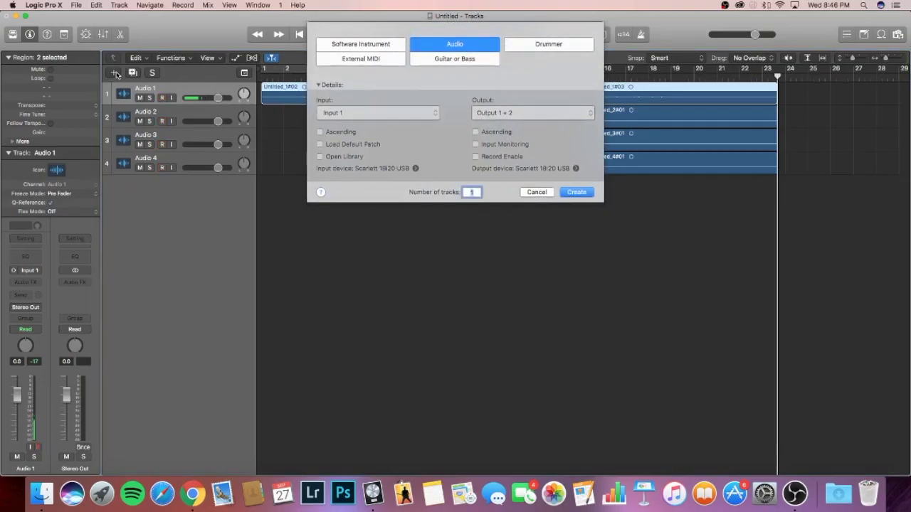
pyautogui.click(395, 47)
pyautogui.click(587, 167)
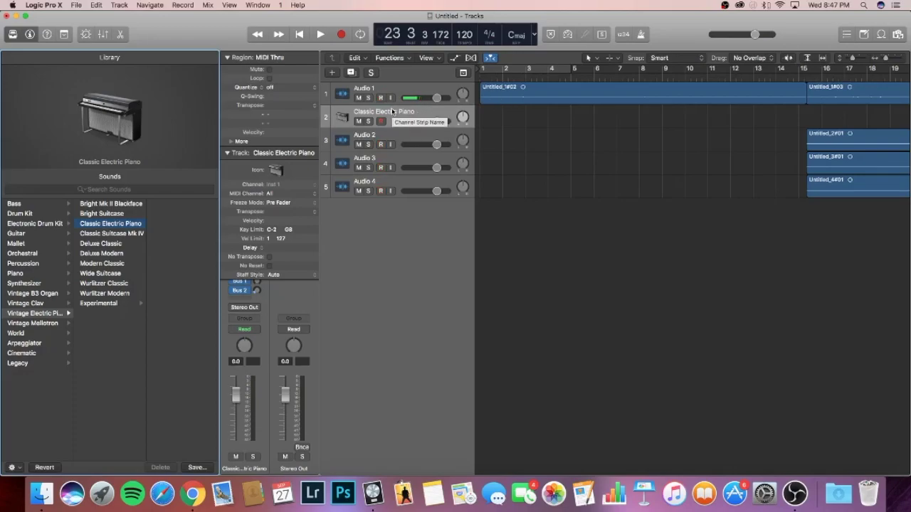
pyautogui.click(390, 112)
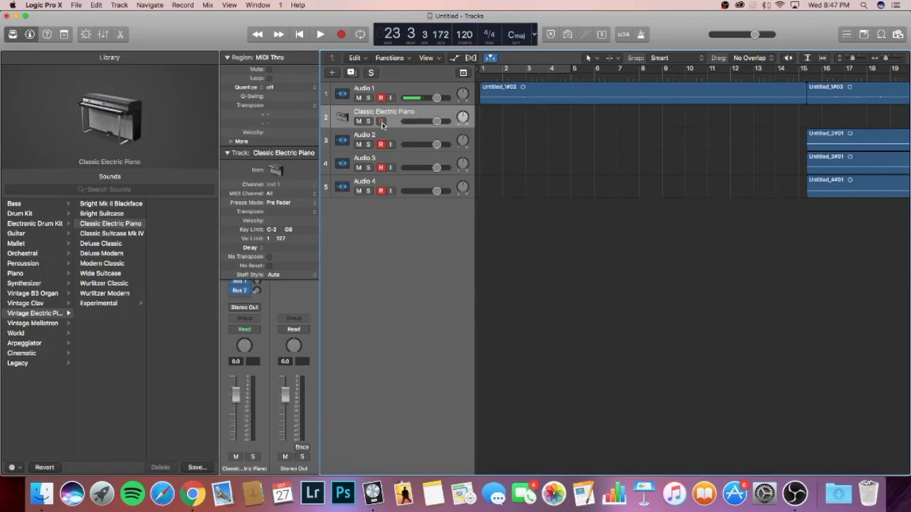
# - Arm the instrument track and browse the Library through Vintage Clav, Vintage B3 Organ, Mallet and Percussion
pyautogui.click(382, 122)
pyautogui.click(342, 35)
pyautogui.click(48, 303)
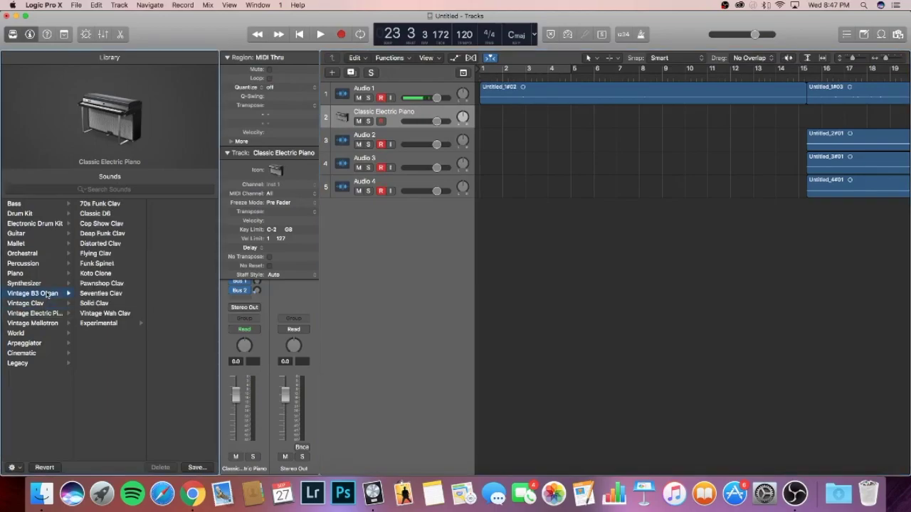
pyautogui.click(46, 294)
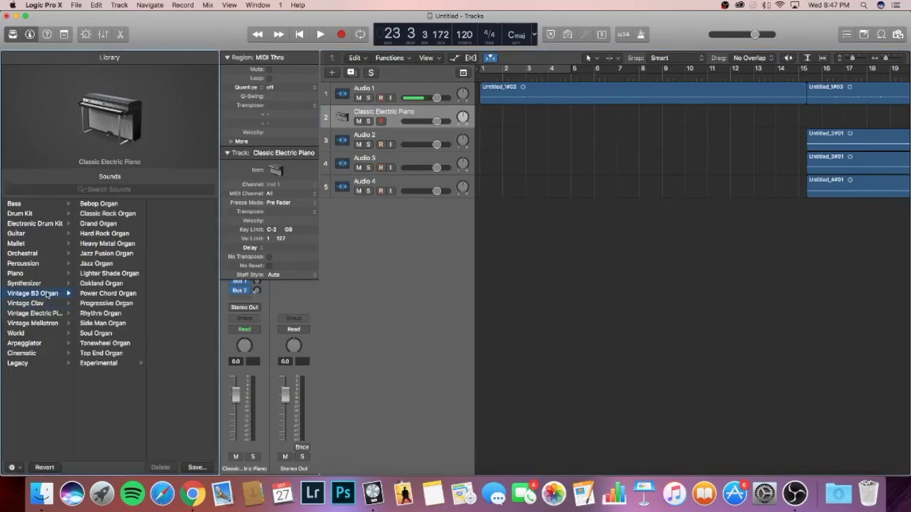
pyautogui.click(32, 244)
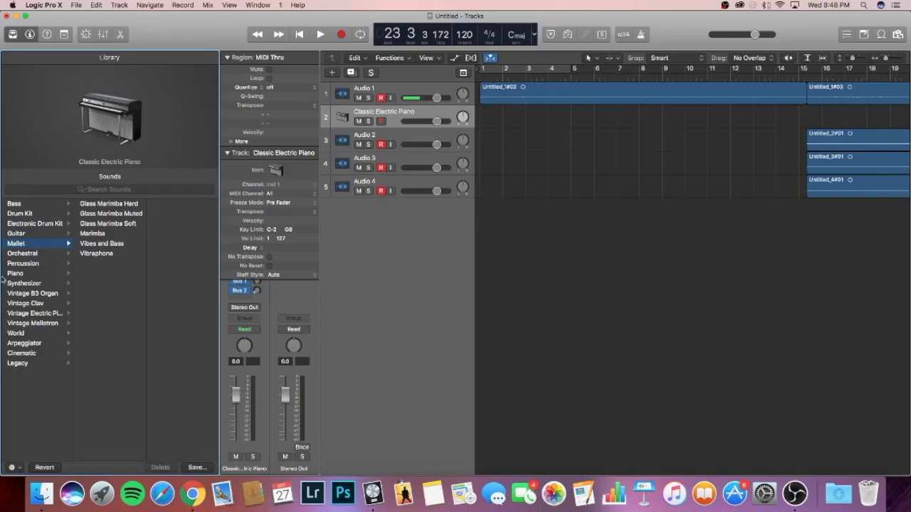
pyautogui.click(22, 267)
# - Load the Marimba patch from Percussion > Mallet onto track 2
pyautogui.click(66, 243)
pyautogui.click(110, 234)
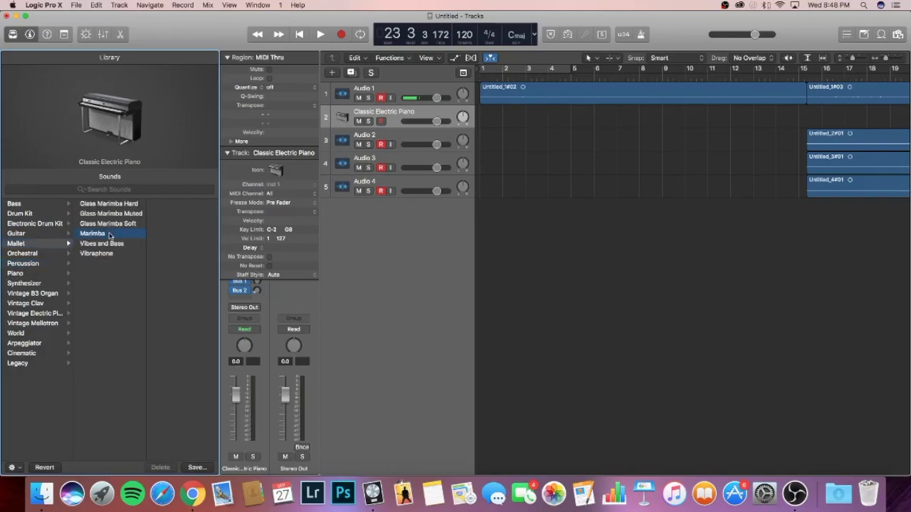
pyautogui.click(407, 127)
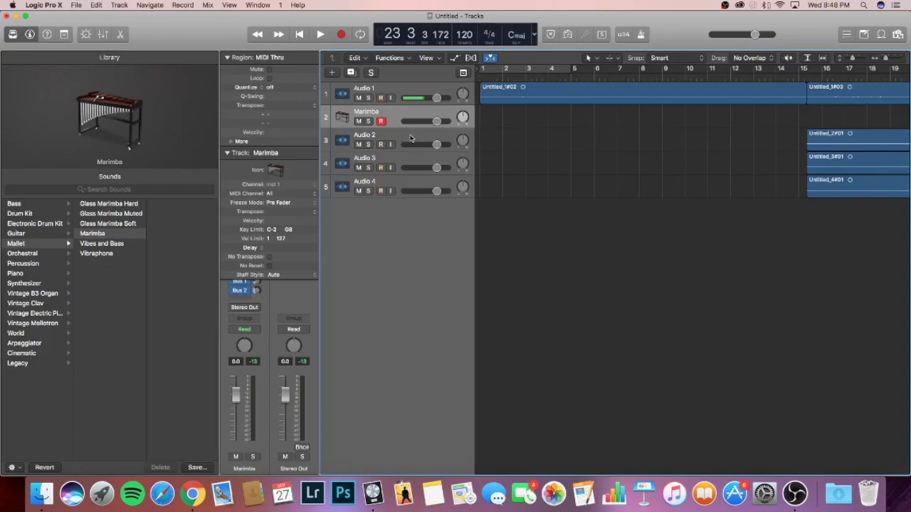
# - Show the Mixer with X and nudge the Audio 1 channel fader up slightly
pyautogui.press('x')
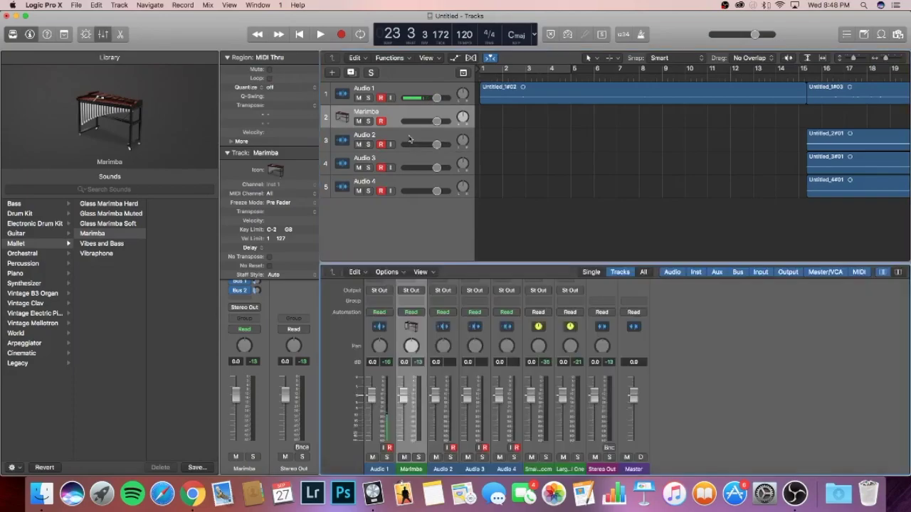
pyautogui.scroll(5, 469, 338)
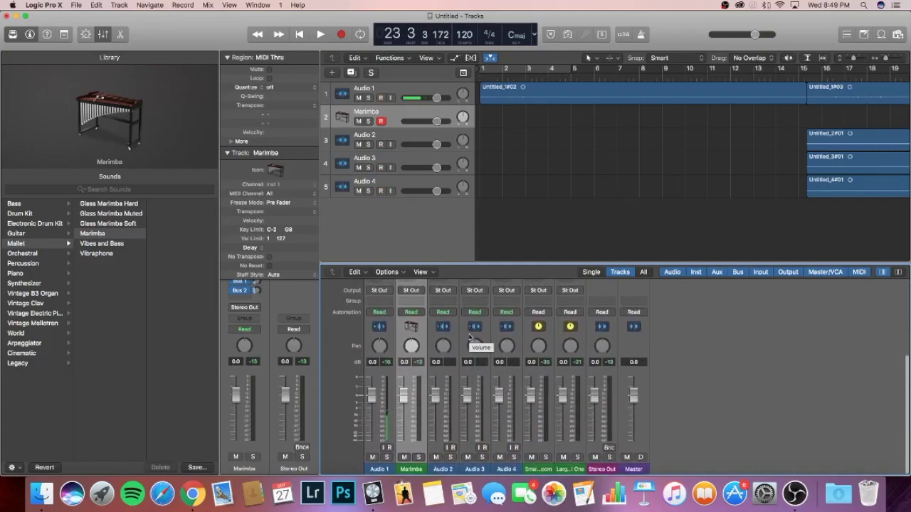
pyautogui.scroll(-5, 469, 337)
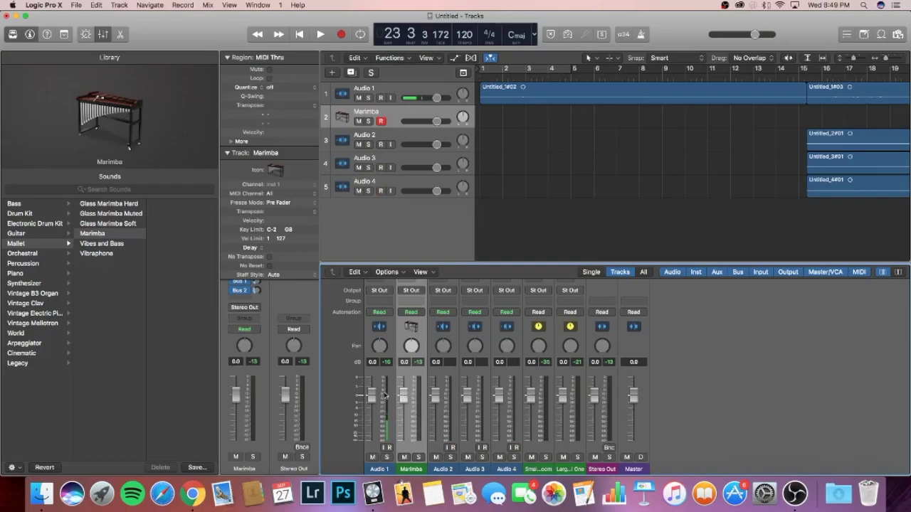
pyautogui.moveTo(371, 395)
pyautogui.mouseDown()
pyautogui.moveTo(372, 425)
pyautogui.moveTo(371, 393)
pyautogui.mouseUp()
pyautogui.scroll(5, 526, 371)
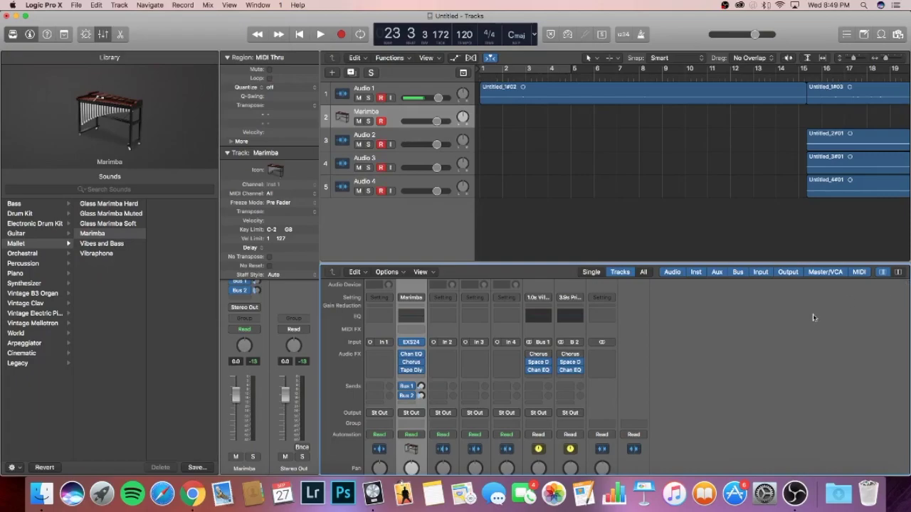
pyautogui.scroll(-5, 689, 366)
pyautogui.scroll(6, 688, 366)
pyautogui.scroll(-5, 688, 366)
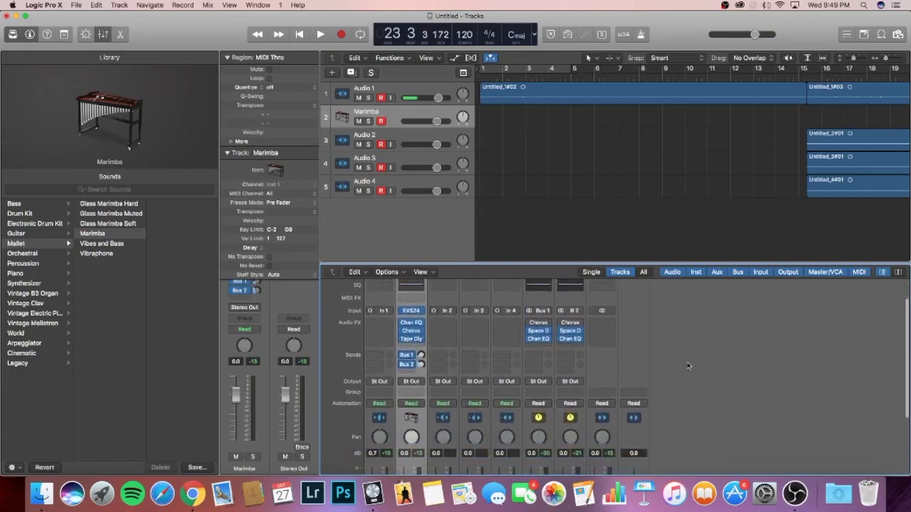
pyautogui.scroll(5, 688, 366)
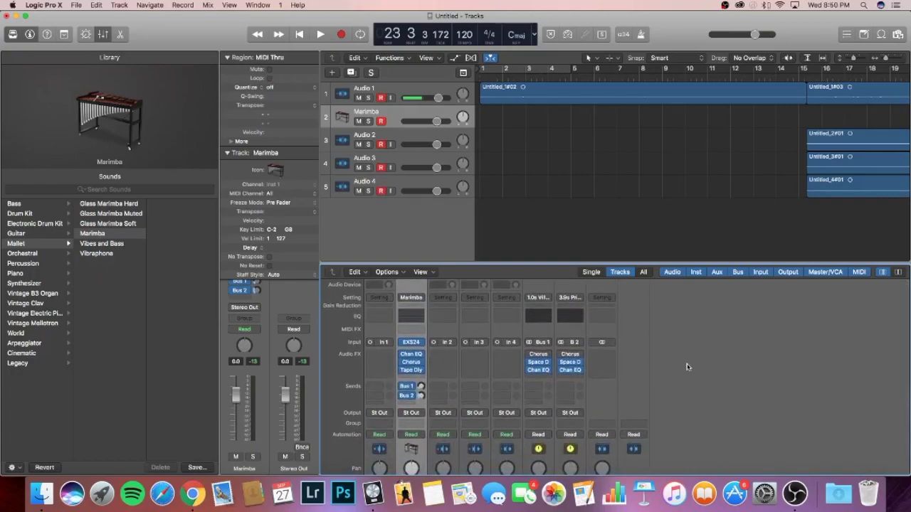
pyautogui.scroll(-5, 687, 368)
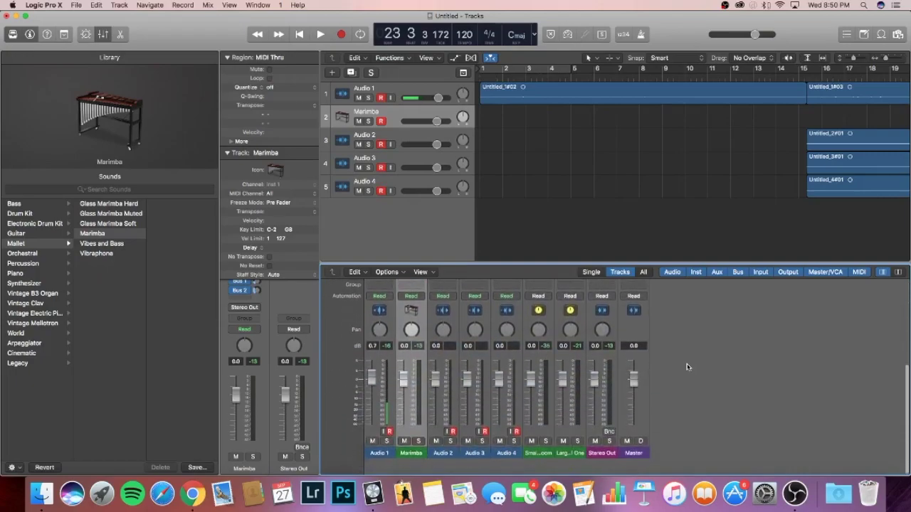